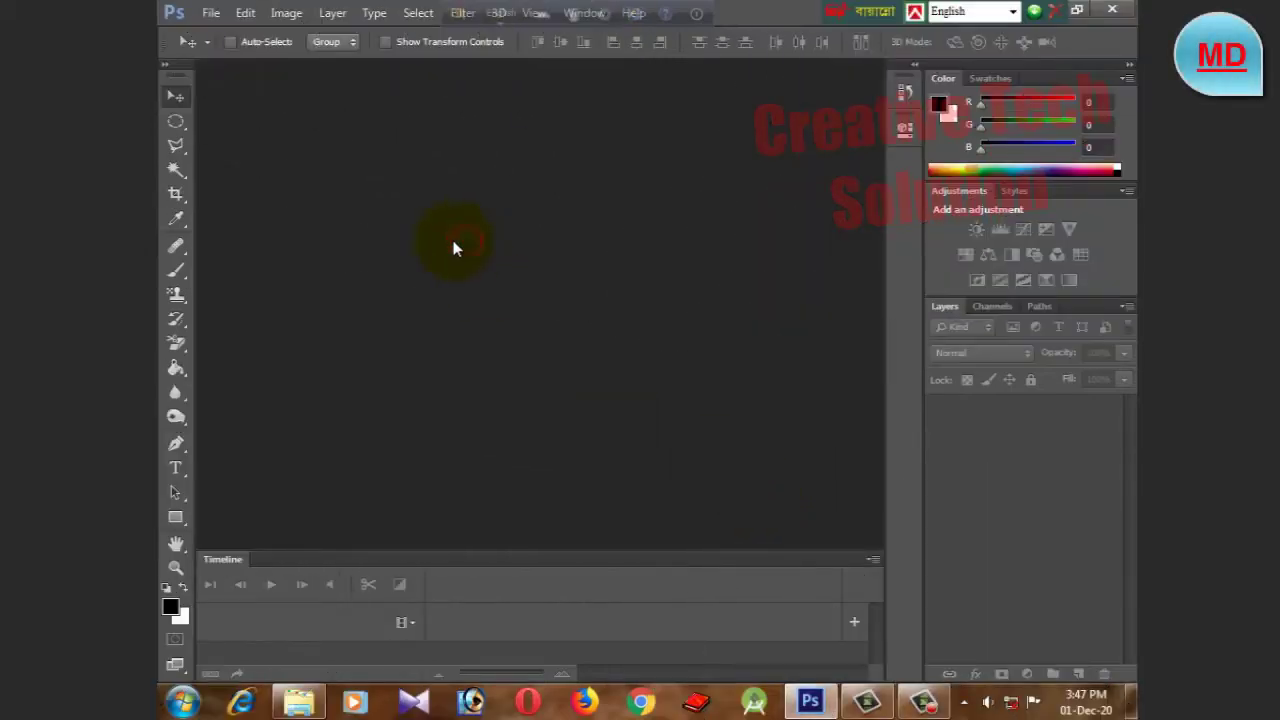
Step: Browse the photo folder in the Open dialog and select the chul2 picture
left_click(214, 13)
left_click(236, 58)
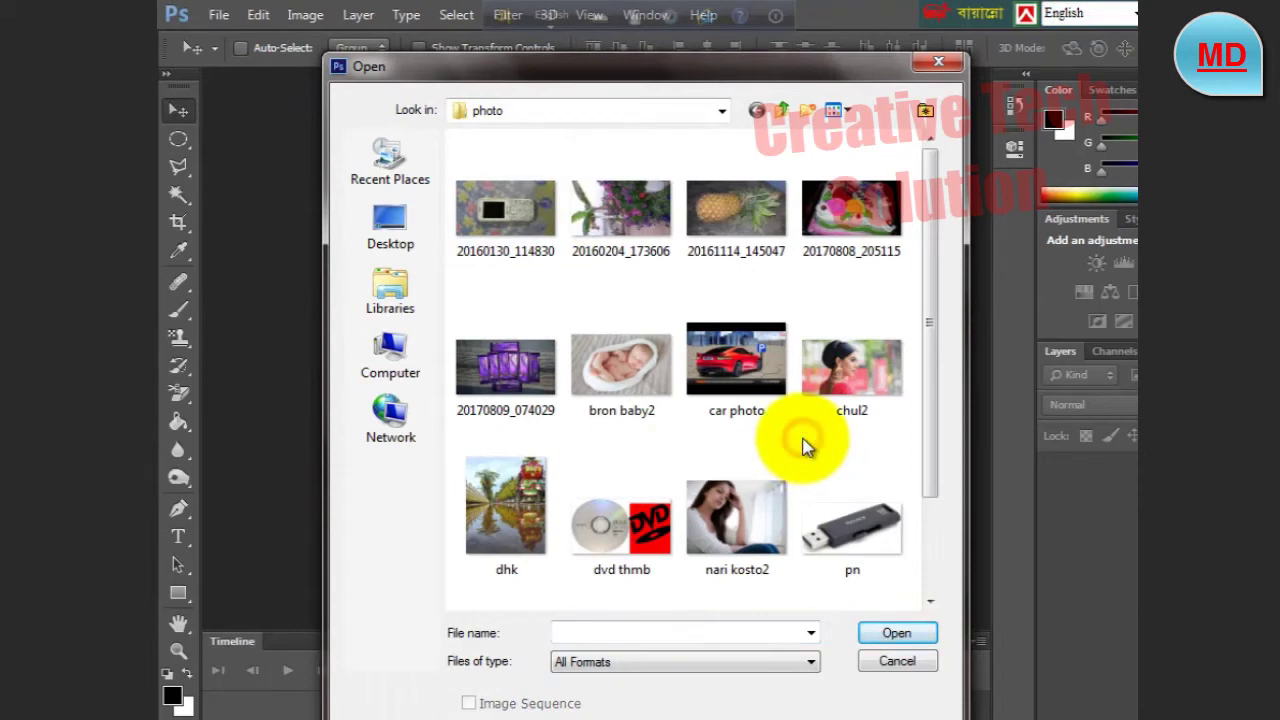
scroll(794, 451, "down", 2)
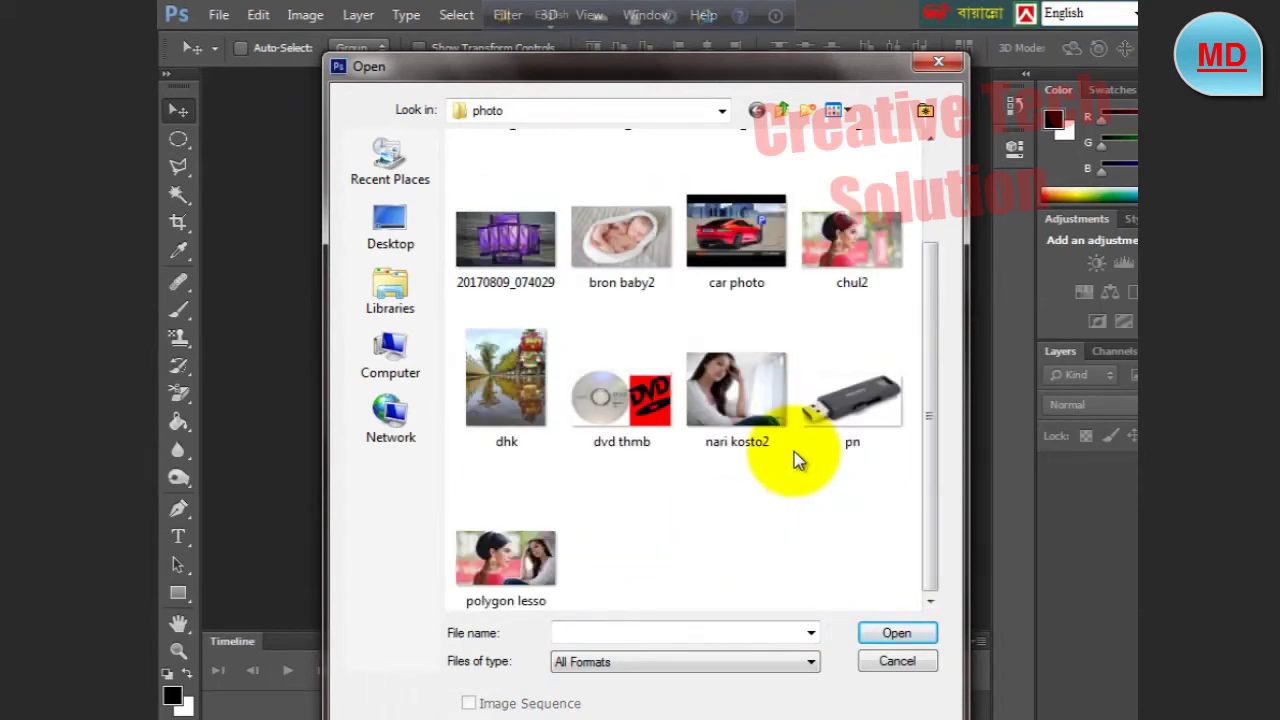
scroll(794, 451, "up", 2)
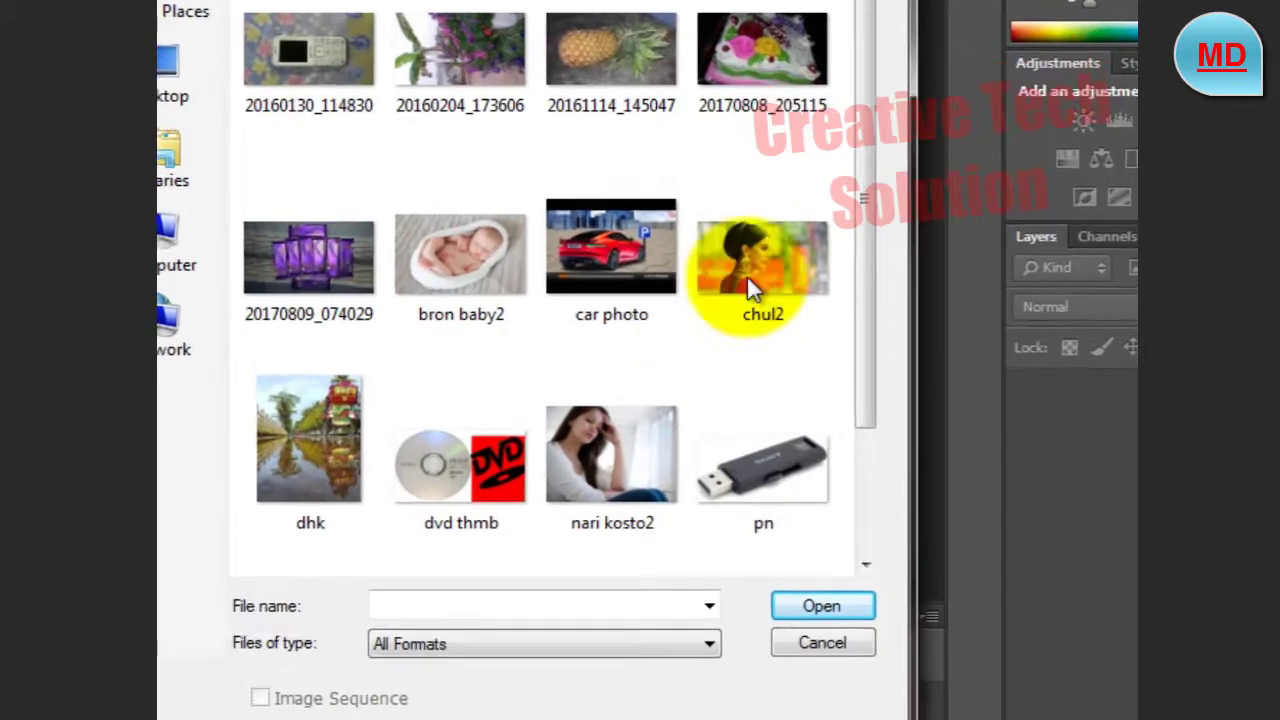
left_click(750, 285)
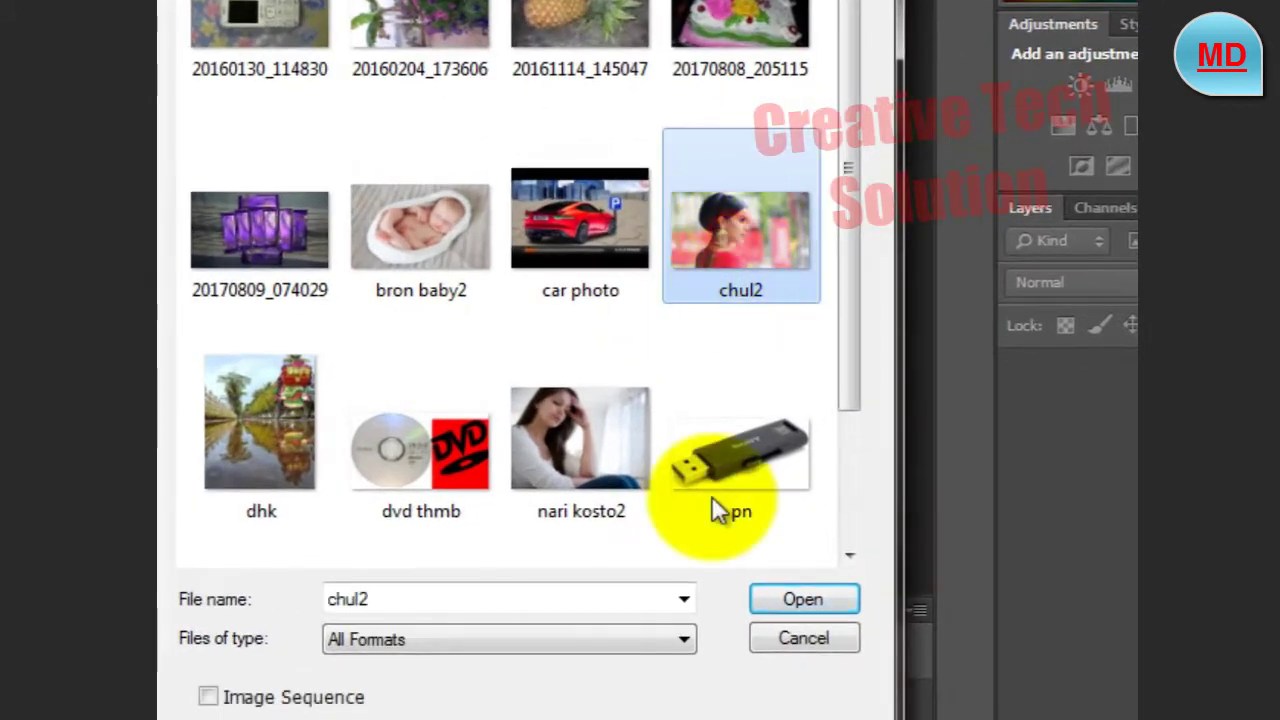
Step: Open the chul2 photo and switch to the Magnetic Lasso tool to trace her hair
left_click(794, 597)
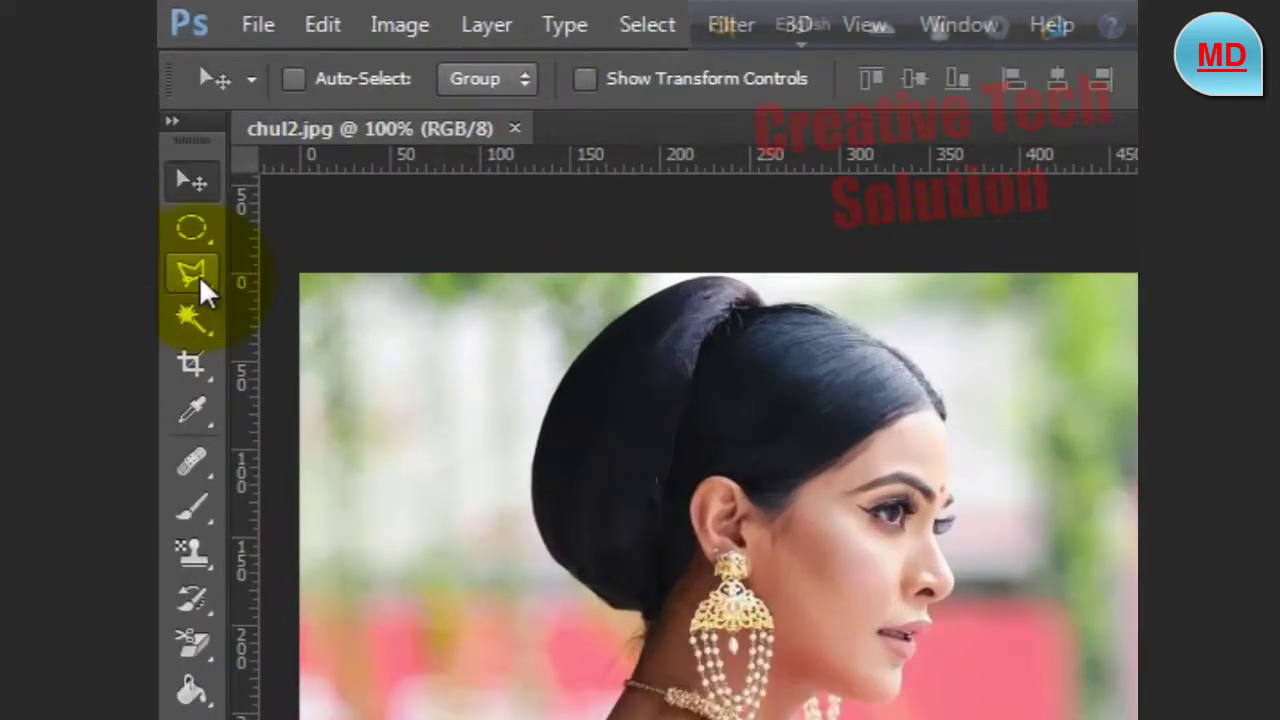
left_click(179, 167)
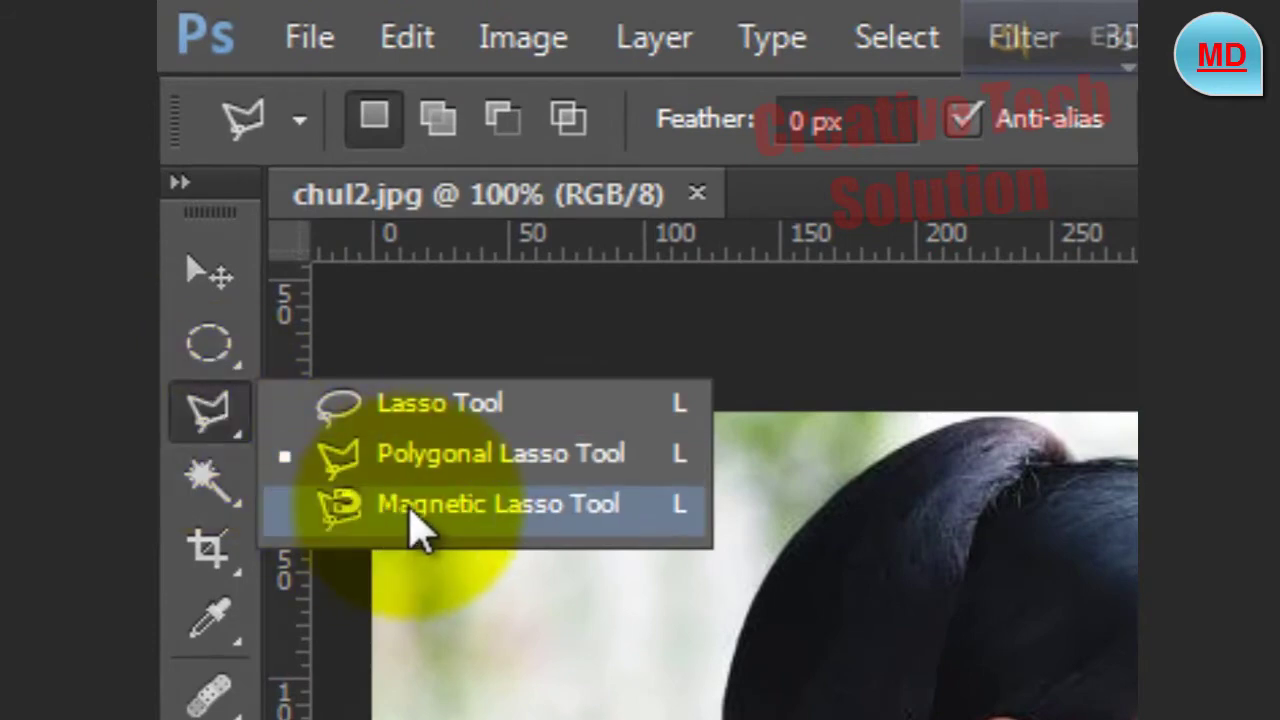
left_click(413, 510)
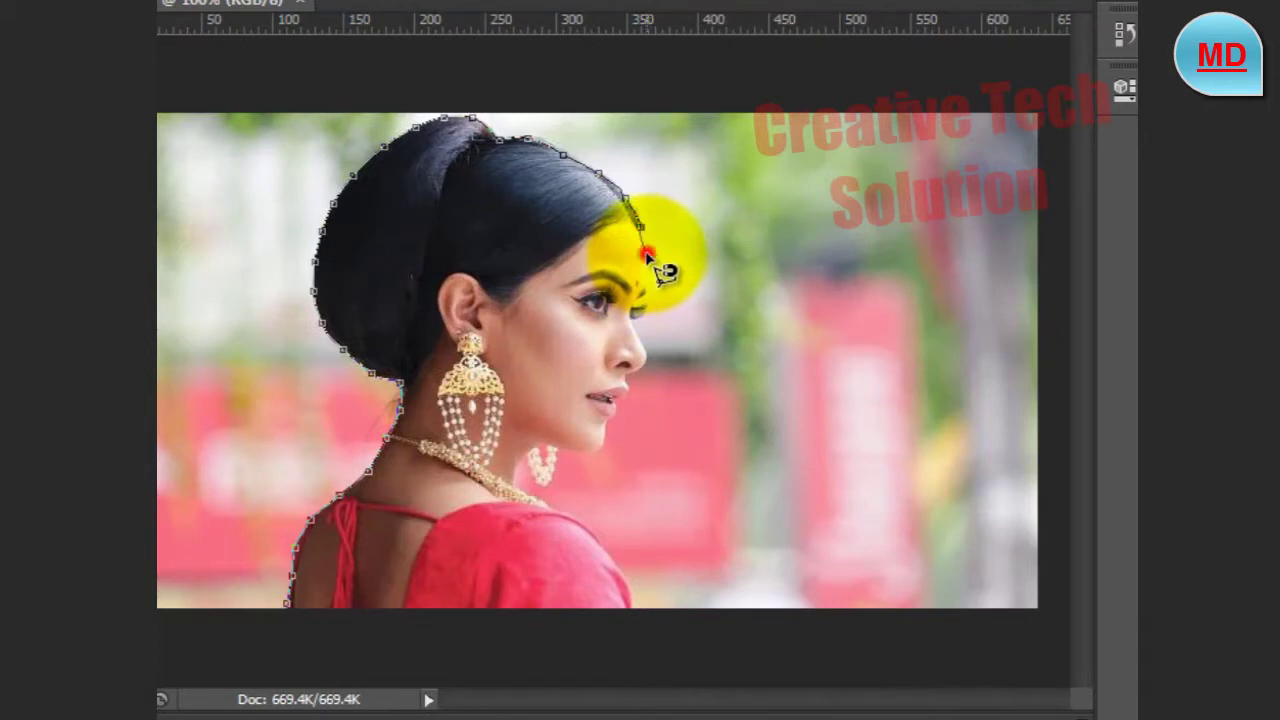
Step: Trace the Magnetic Lasso down the forehead, nose, lips and chin, closing it at the start
left_click(647, 256)
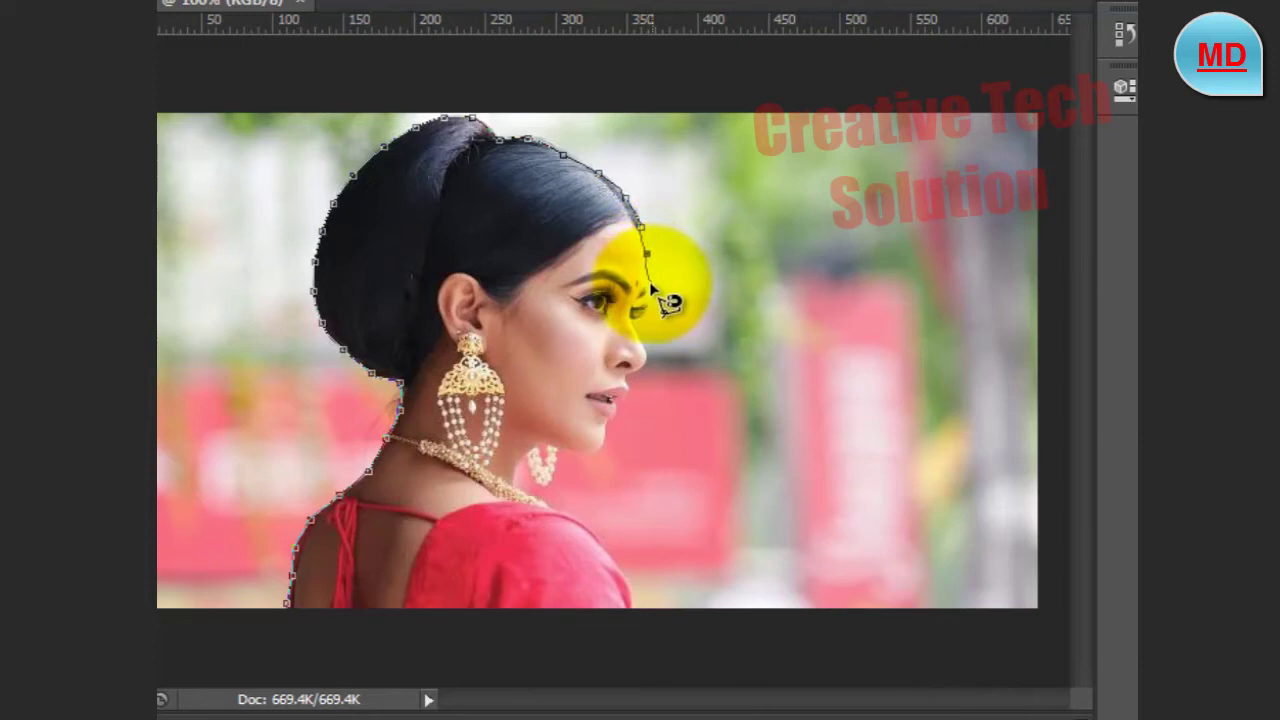
left_click(648, 287)
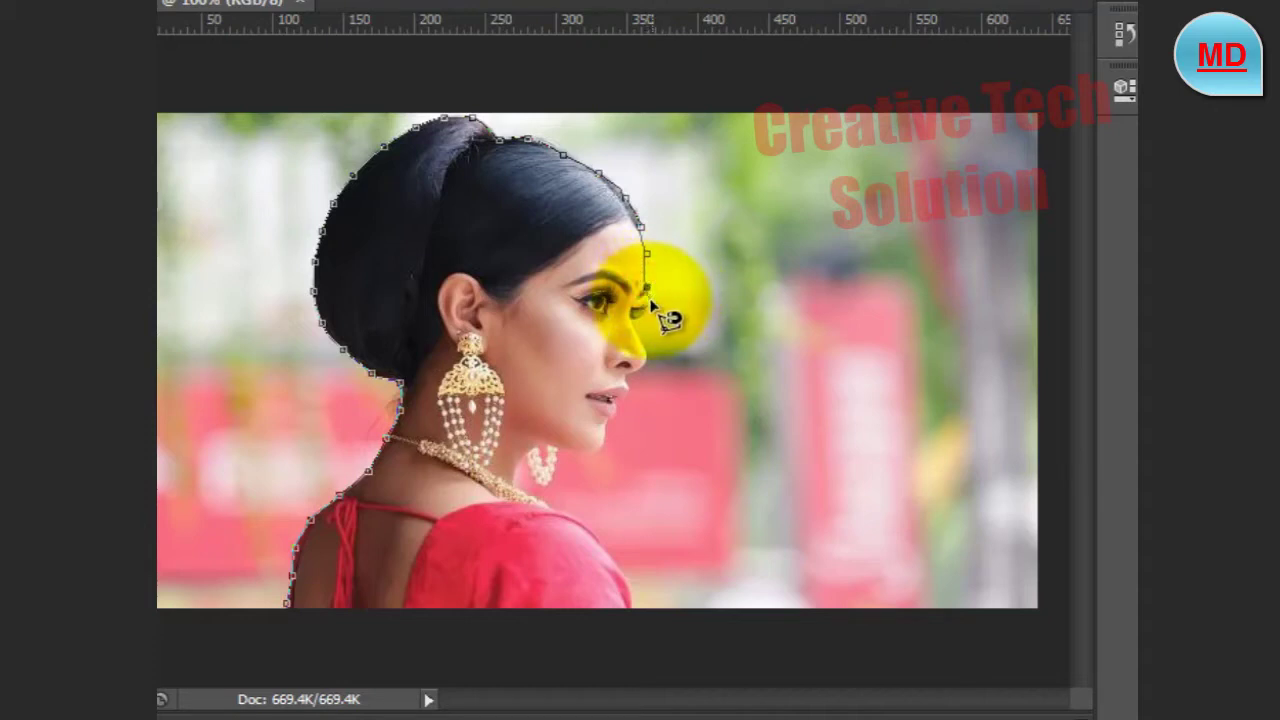
left_click(649, 300)
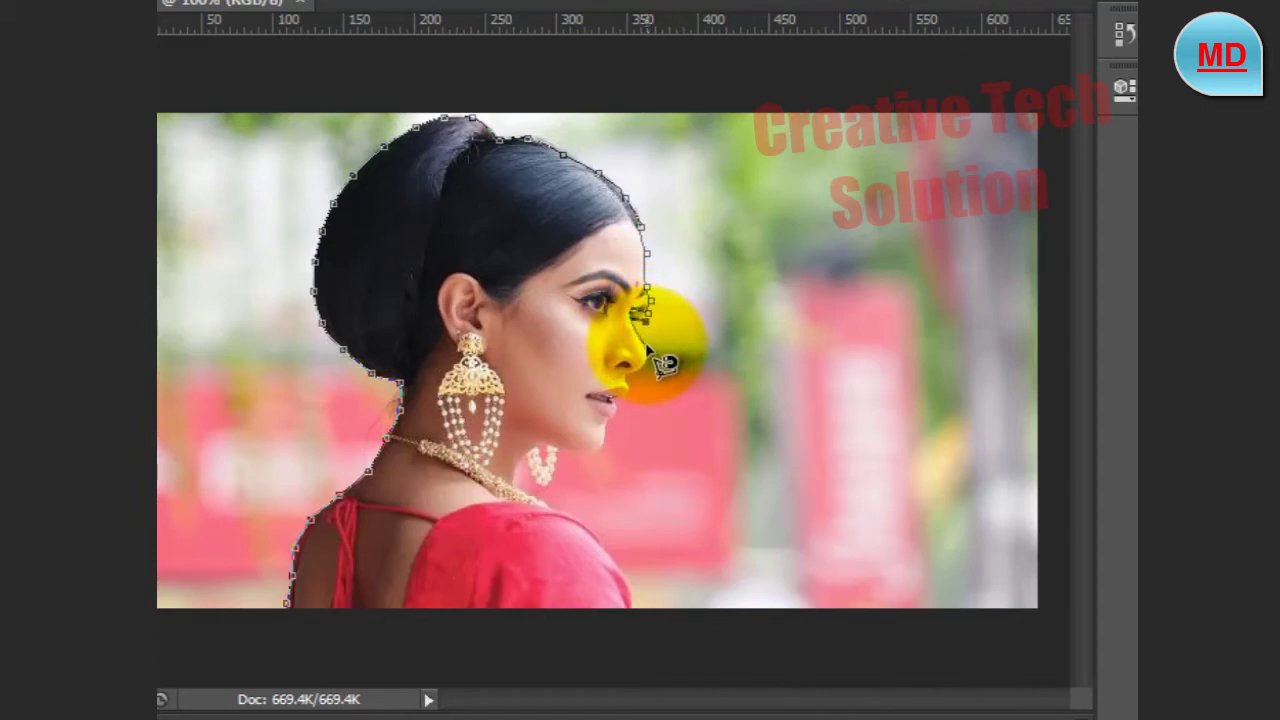
left_click_drag(648, 348, 654, 362)
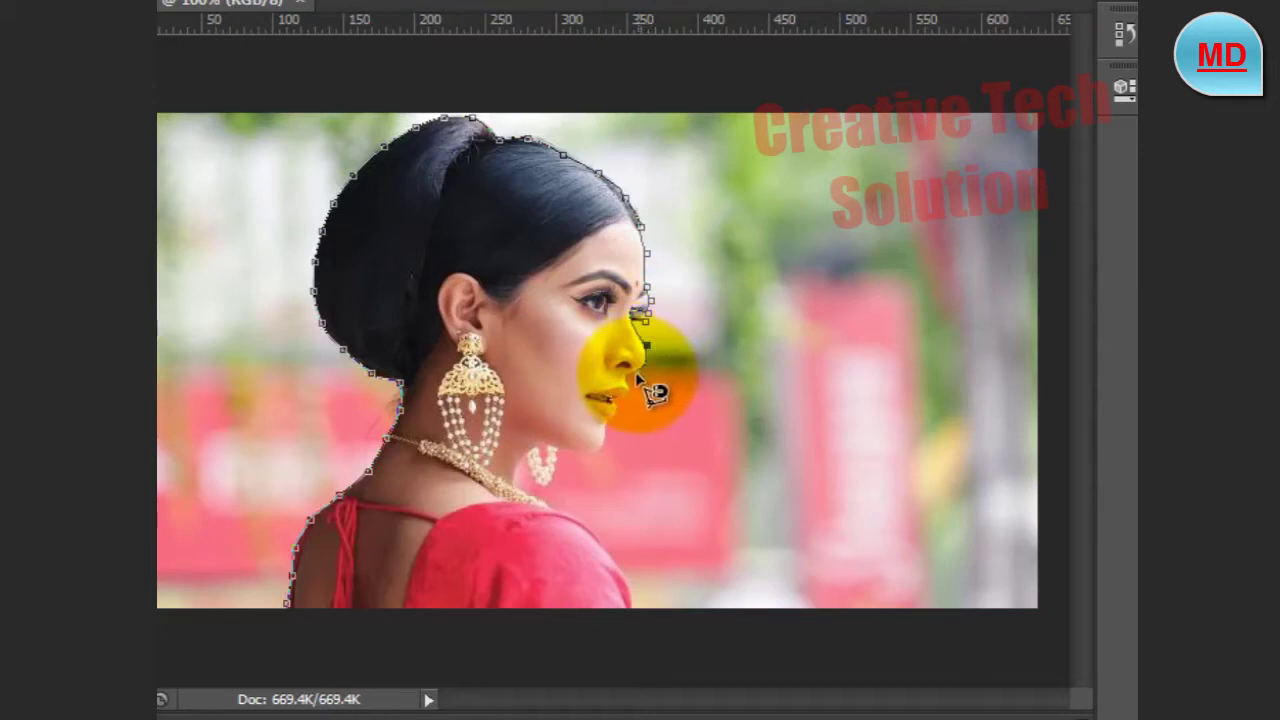
left_click_drag(637, 373, 627, 397)
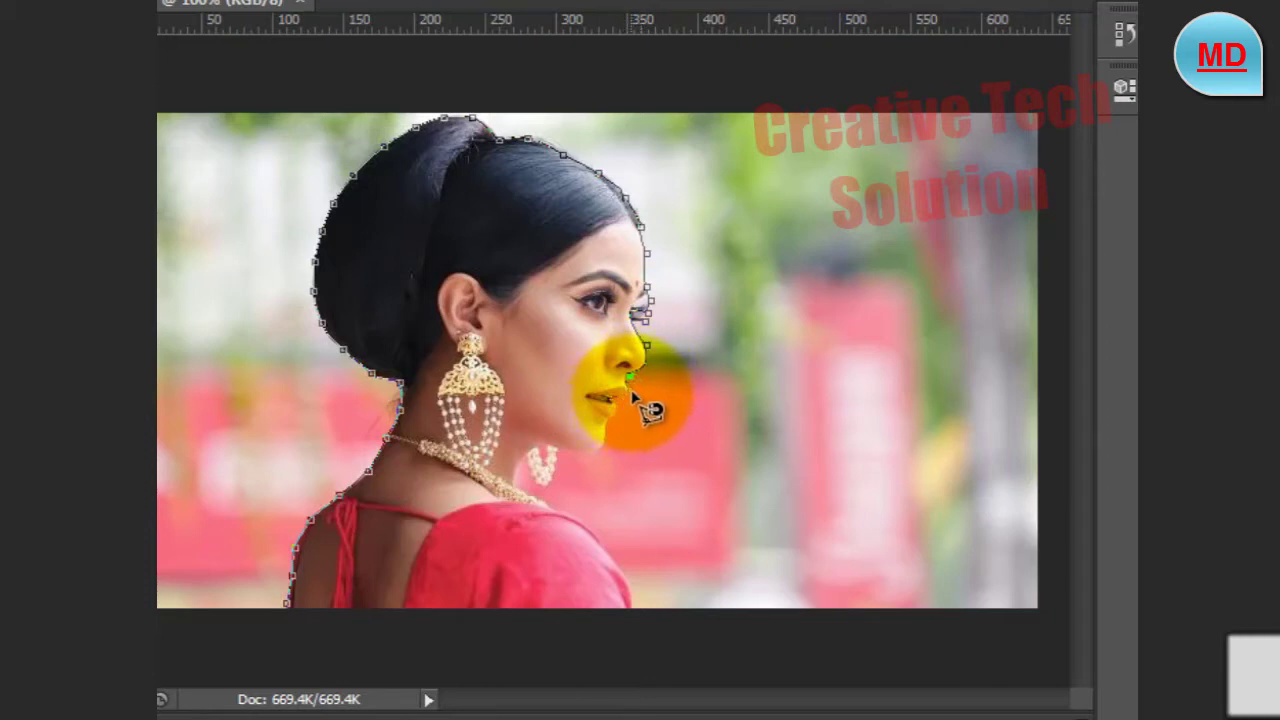
left_click_drag(628, 397, 622, 405)
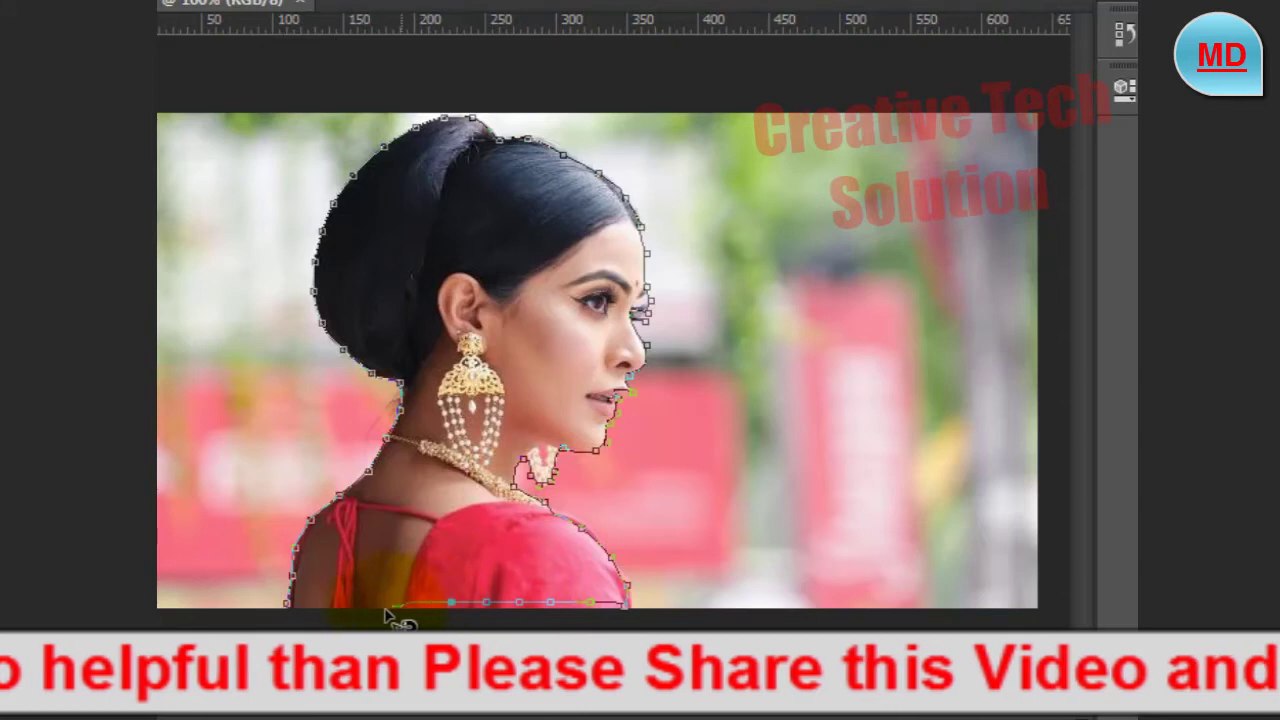
left_click(292, 607)
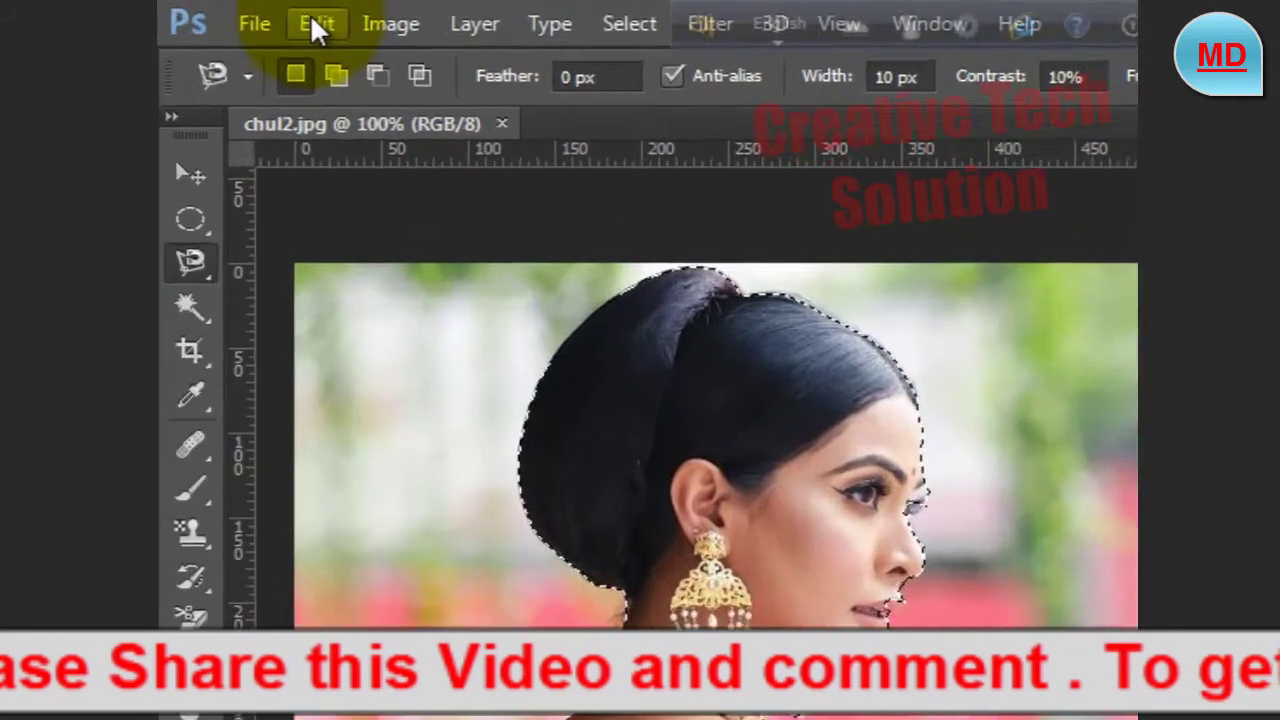
Step: Copy the selected woman and create a new 258×353 px, 300 ppi document from the Clipboard preset
left_click(288, 20)
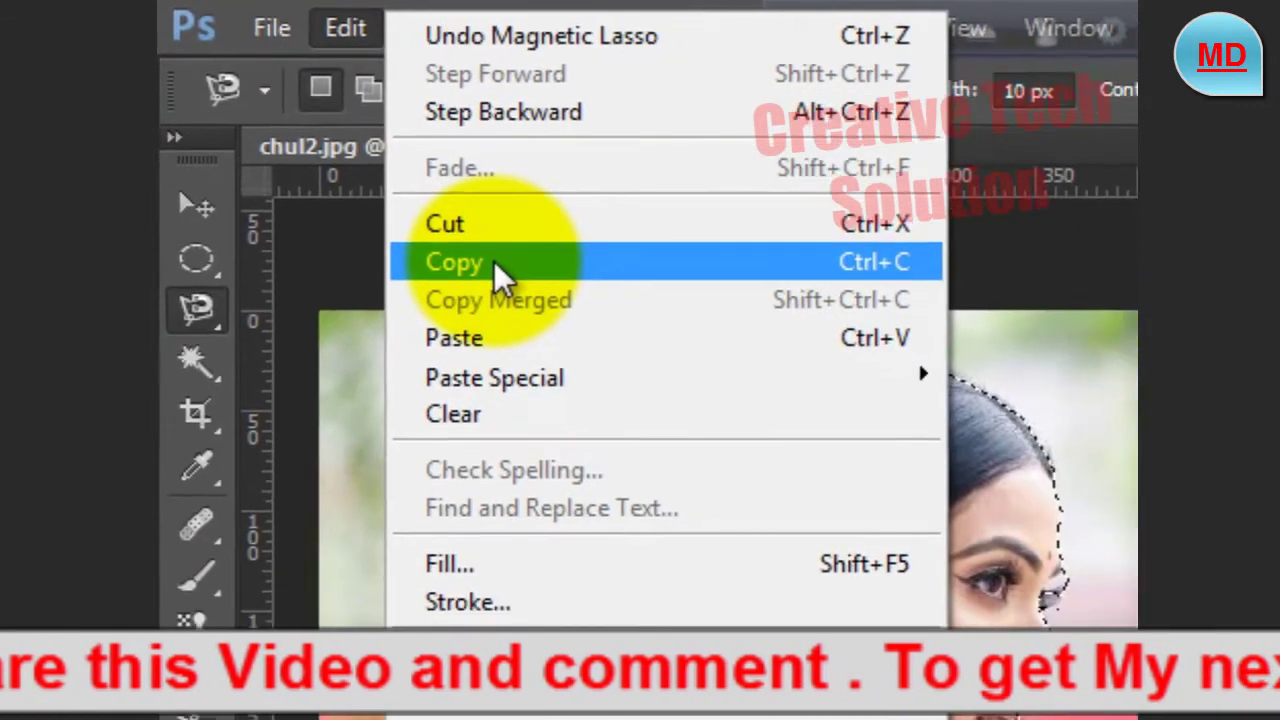
left_click(494, 261)
left_click(252, 28)
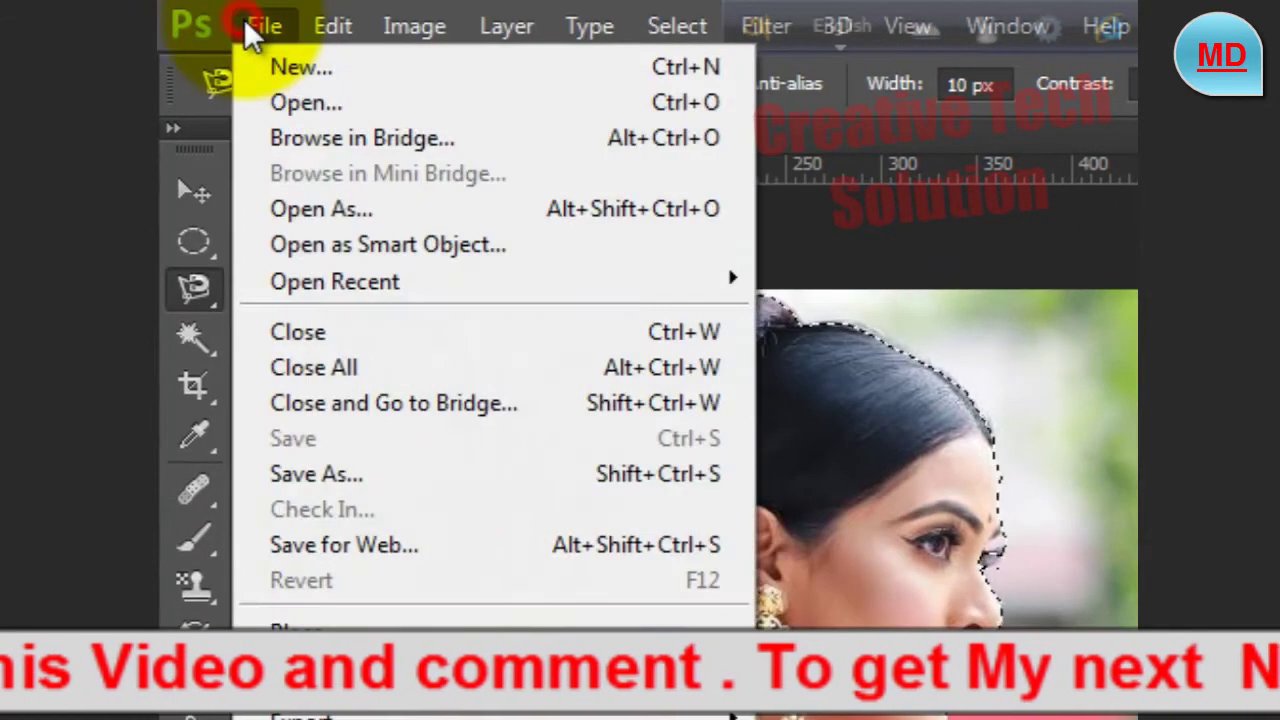
left_click(298, 67)
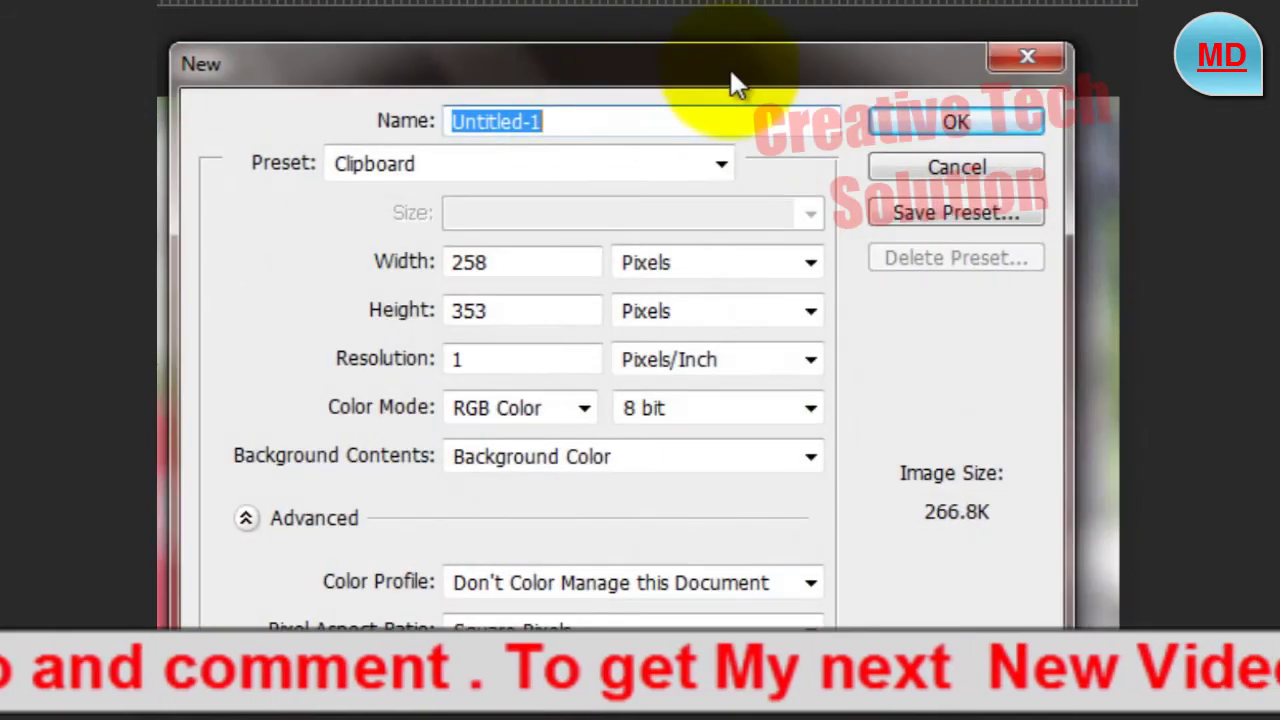
left_click_drag(732, 85, 669, 80)
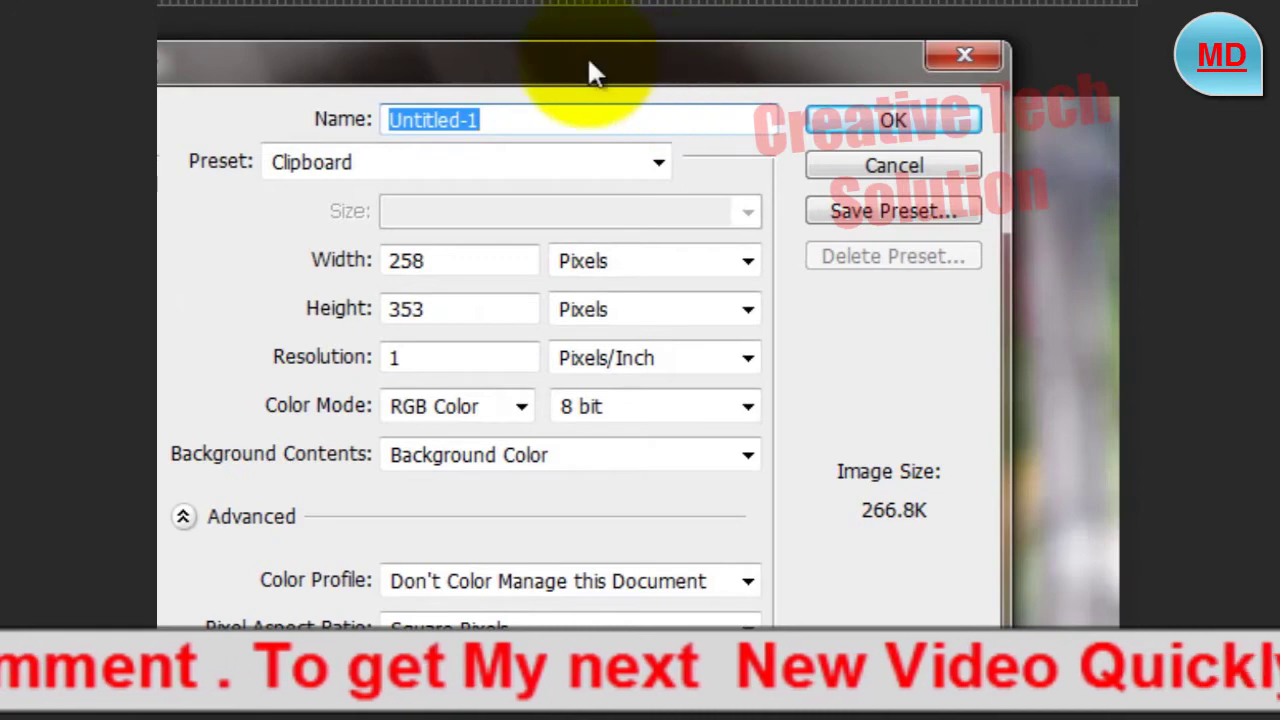
left_click(500, 356)
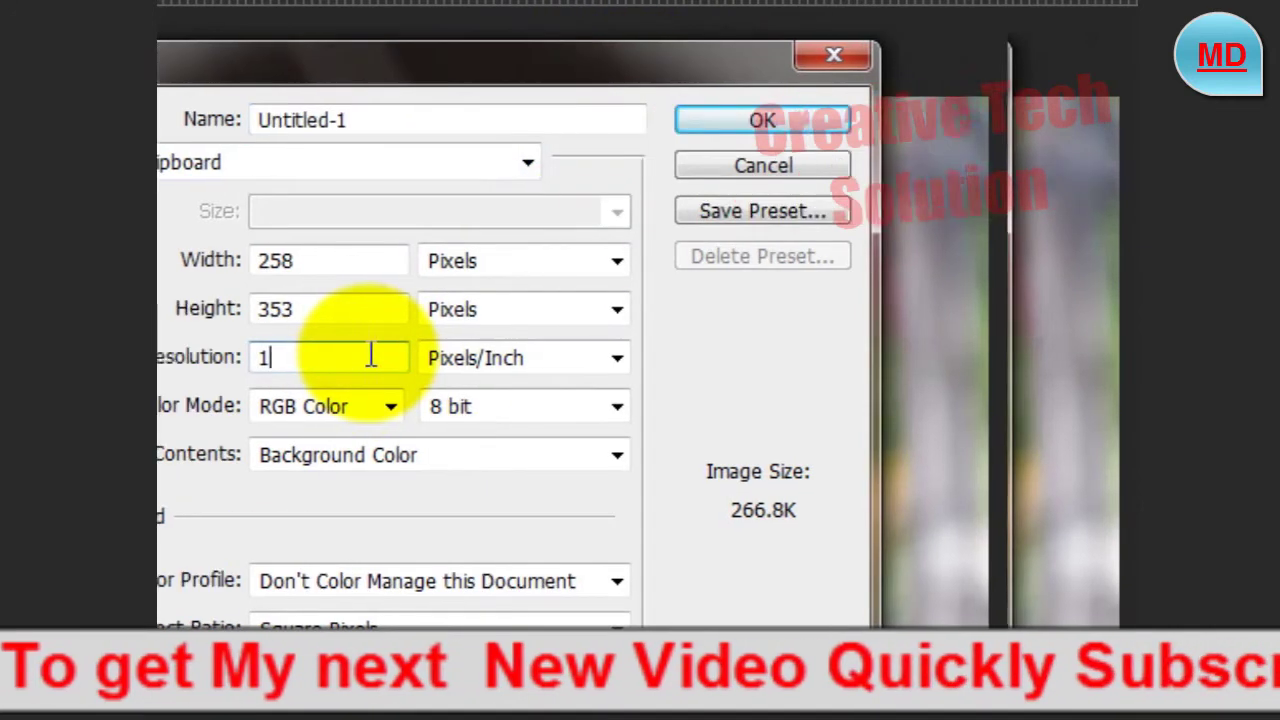
key("BackSpace")
type("300")
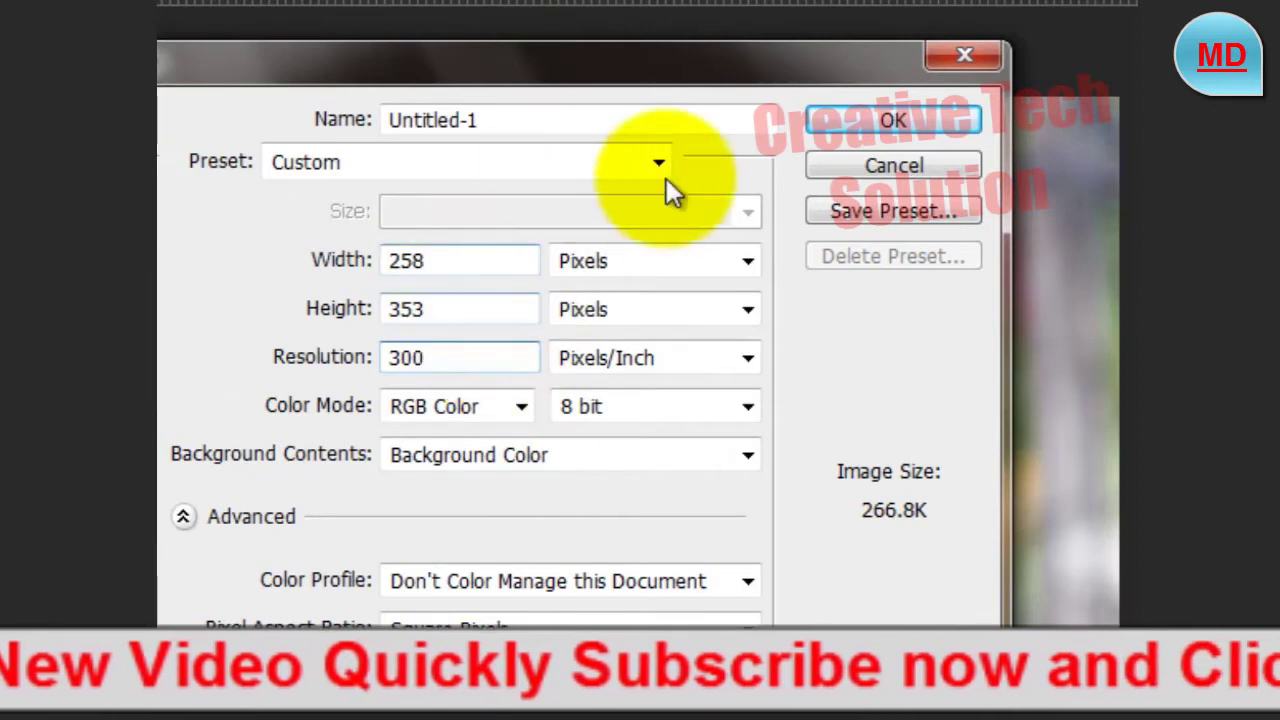
left_click(873, 121)
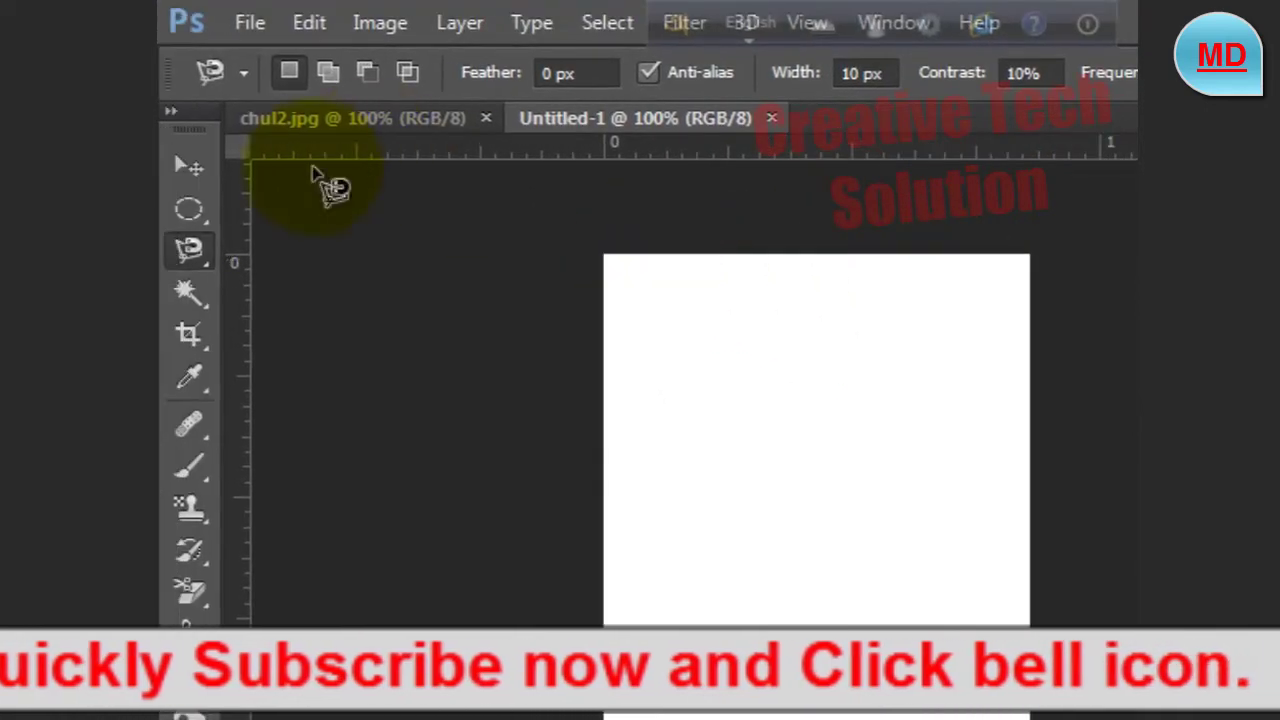
Step: With the Move tool active, paste the woman into Untitled-1 as Layer 1
left_click(196, 166)
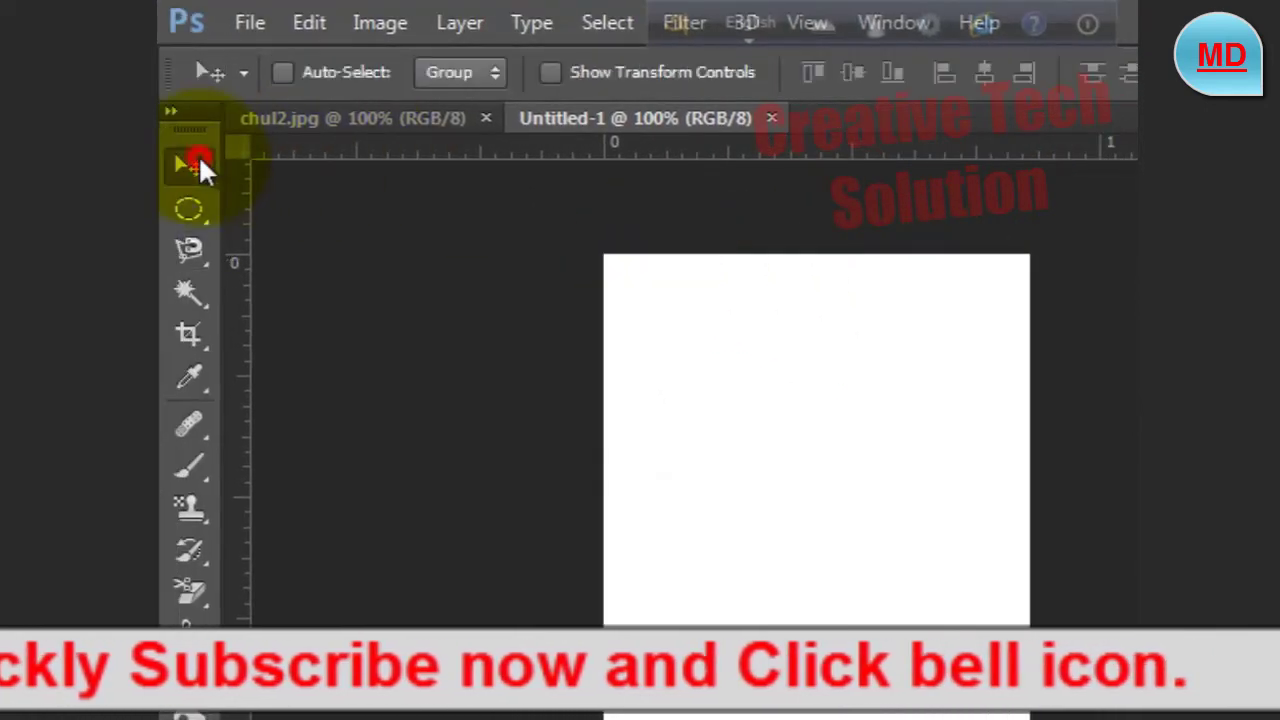
left_click(311, 21)
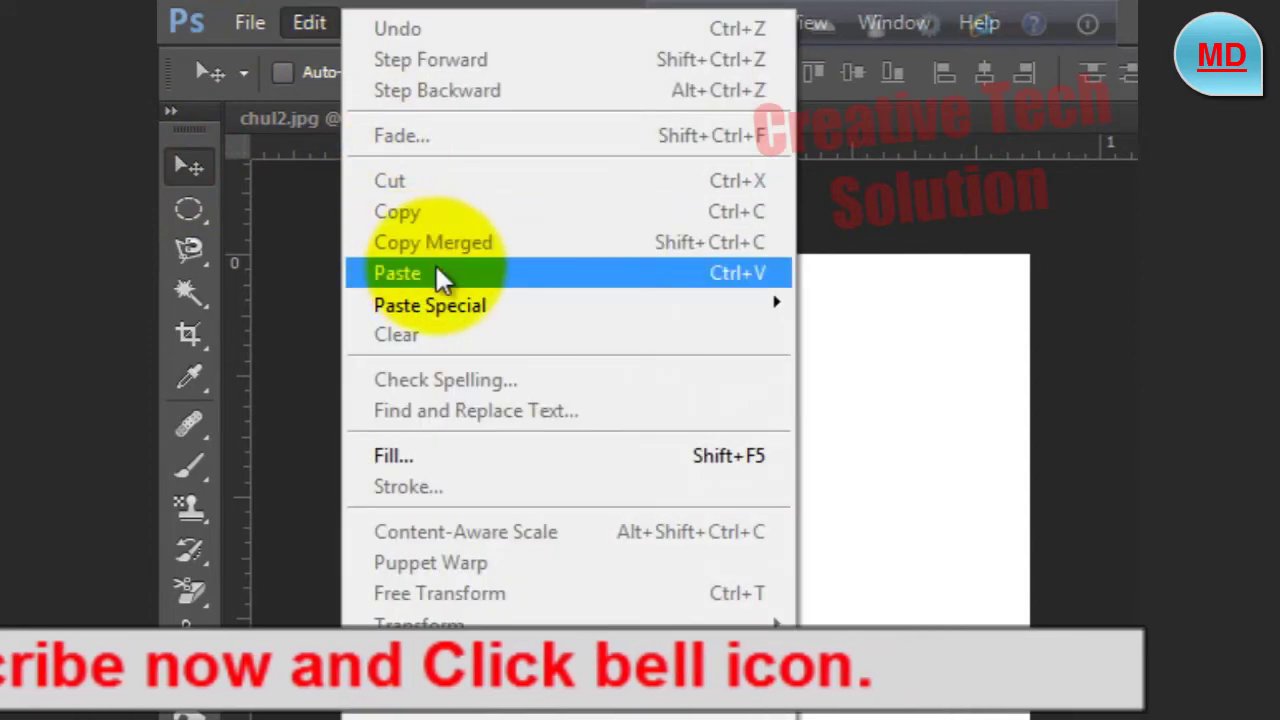
left_click(610, 274)
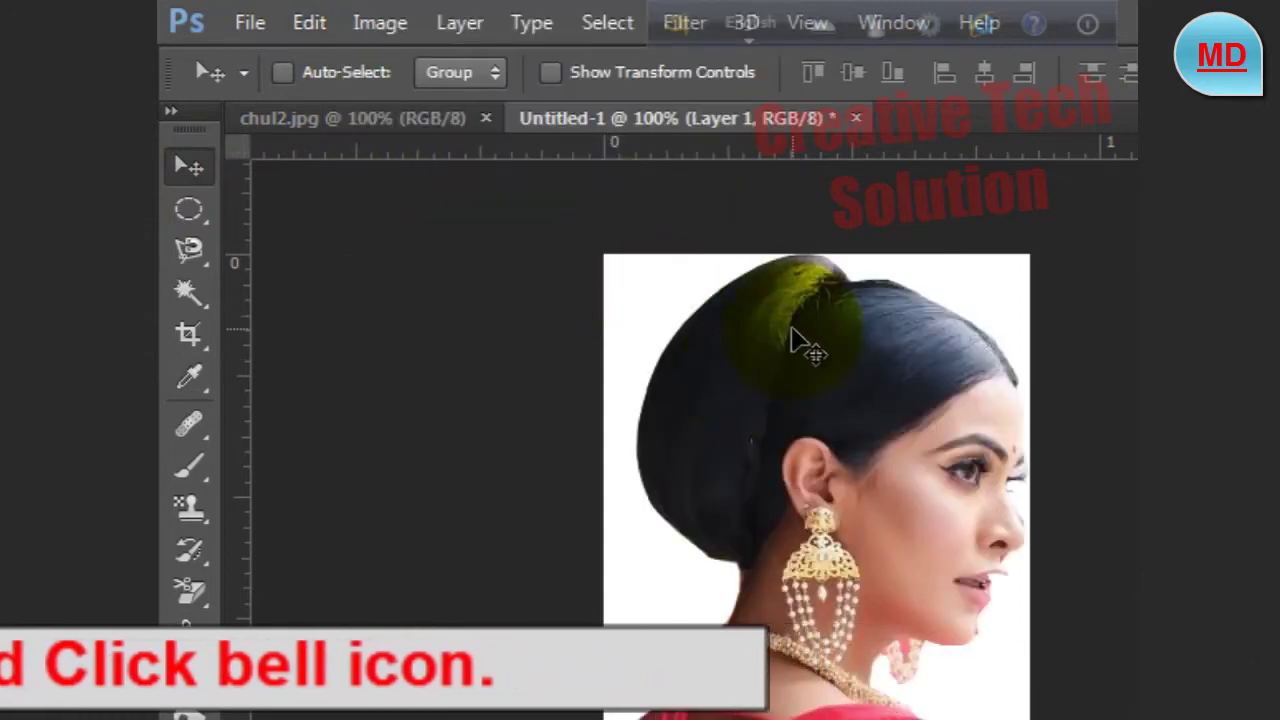
right_click(702, 288)
left_click(608, 314)
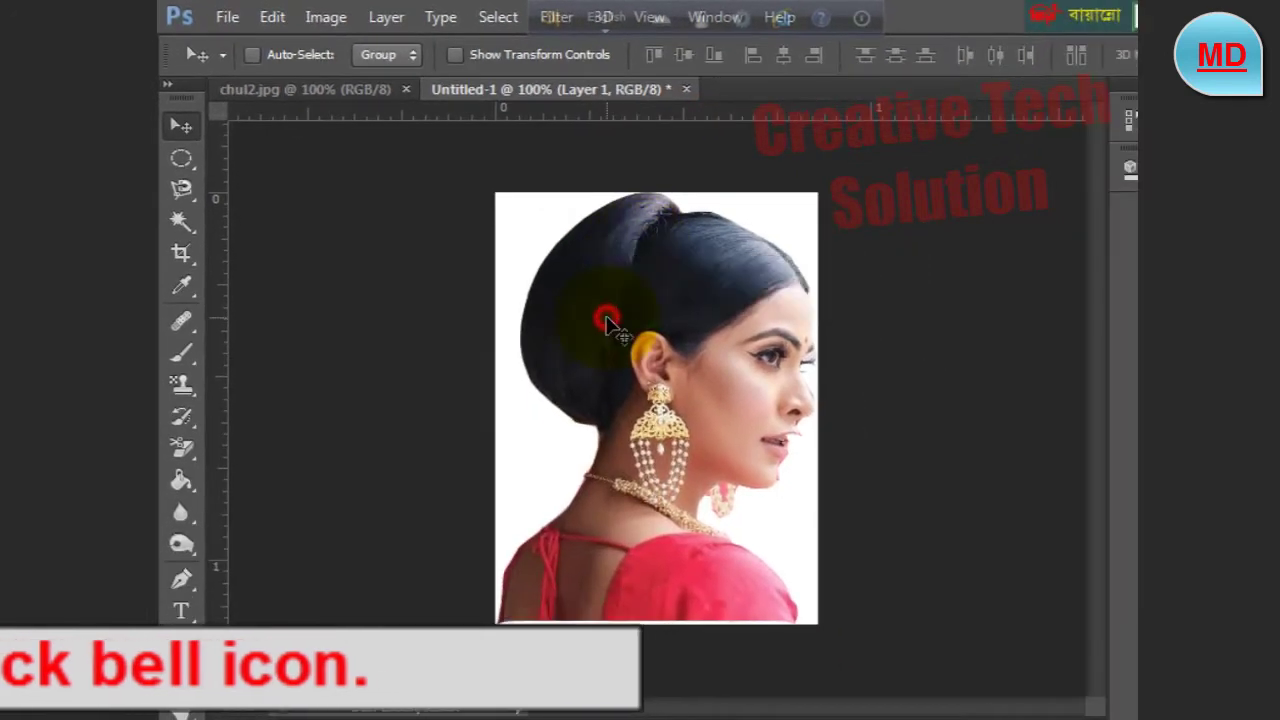
right_click(633, 333)
left_click(578, 320)
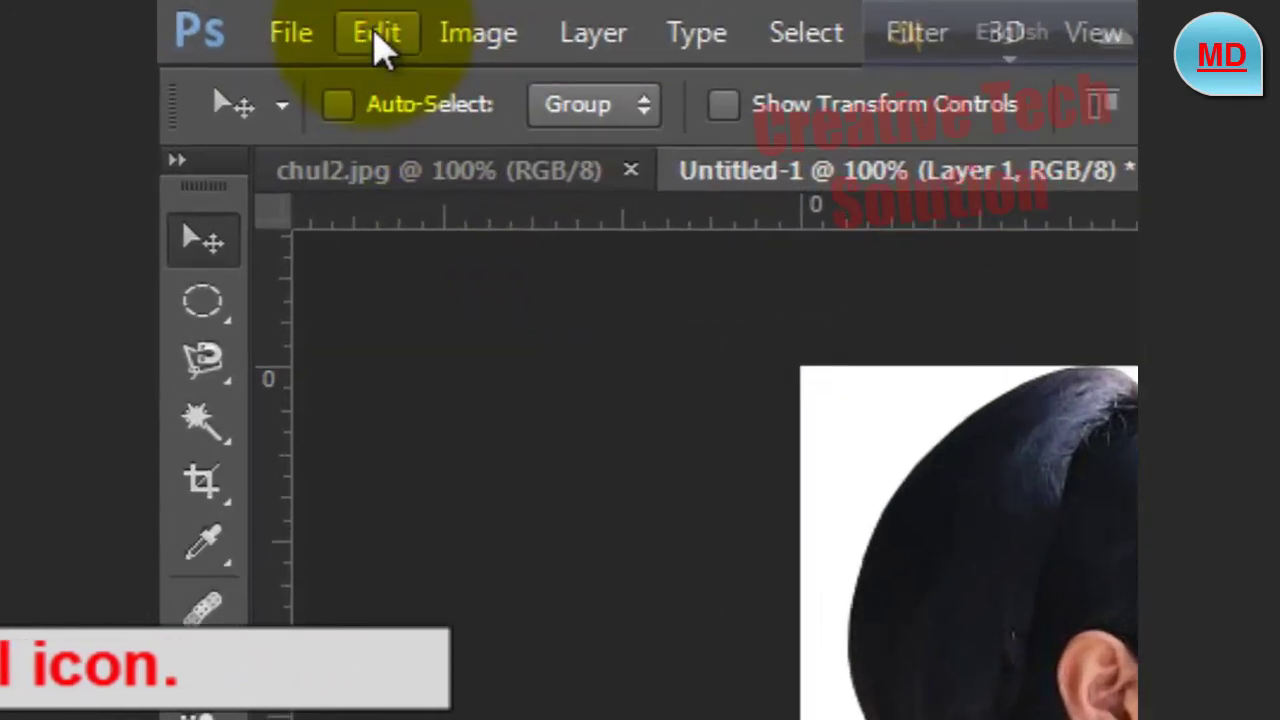
Step: Free Transform the woman smaller and move her to the upper part of the canvas
left_click(376, 40)
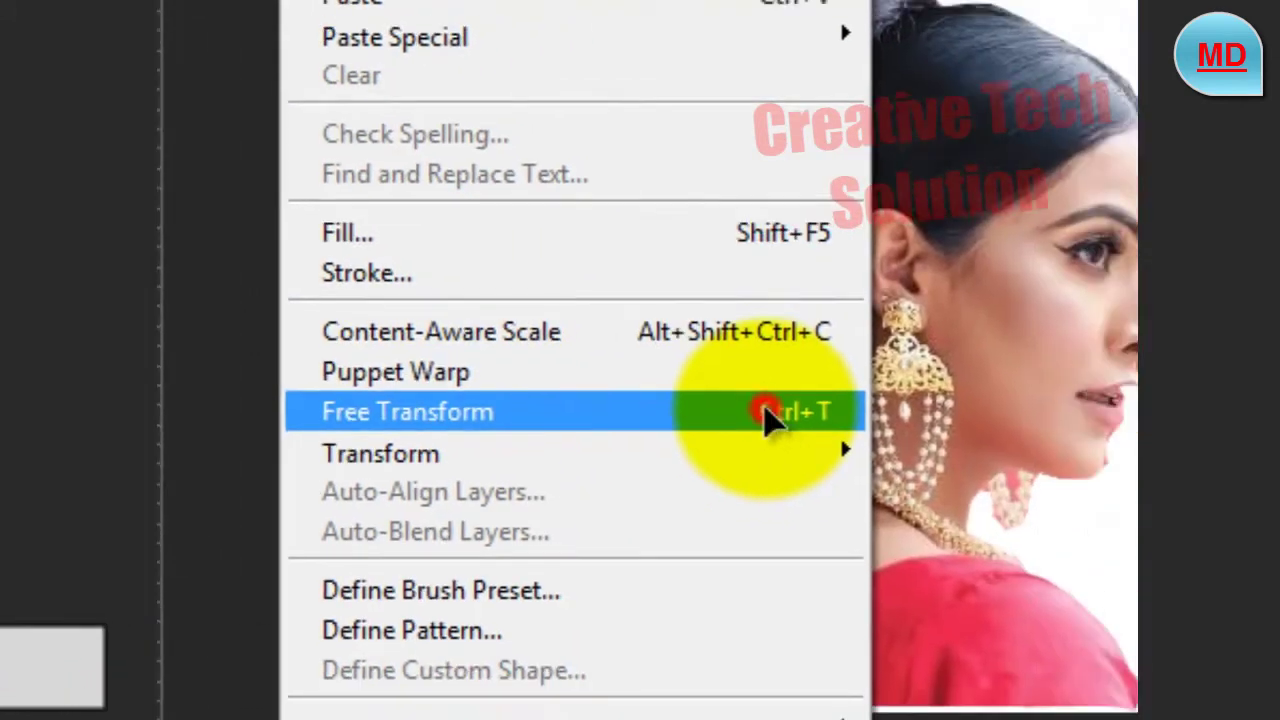
left_click(897, 440)
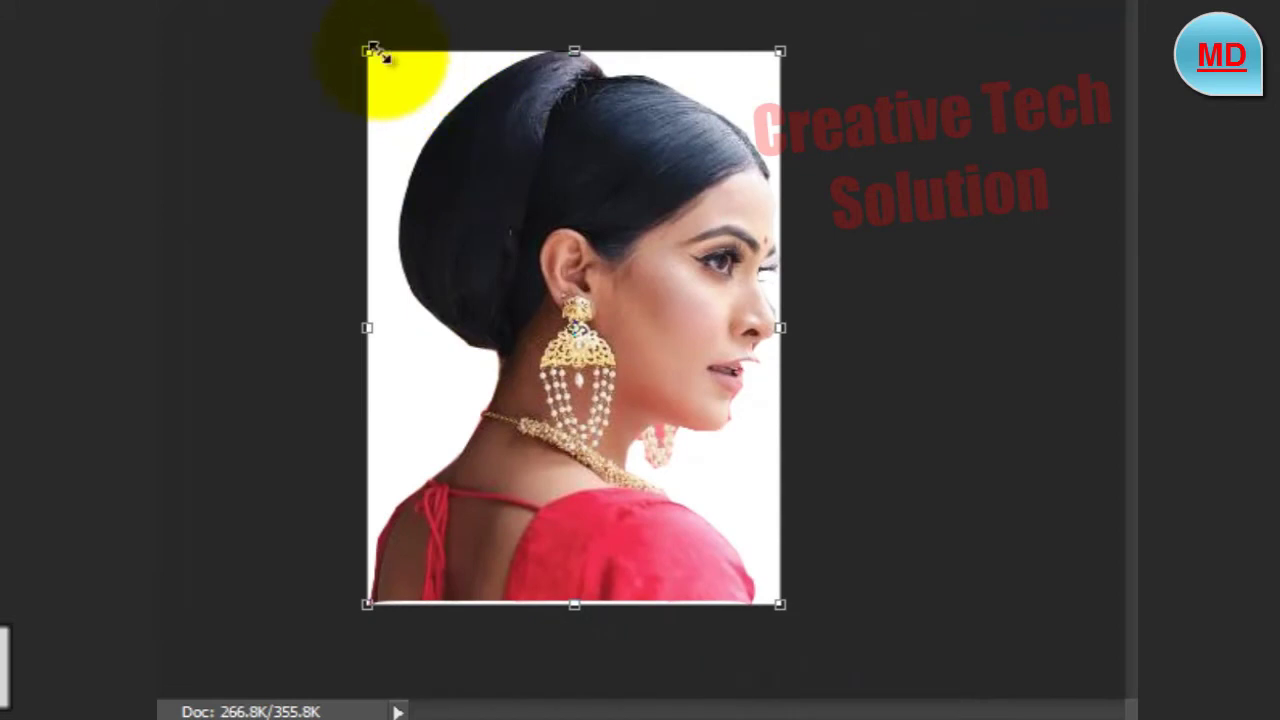
left_click_drag(368, 48, 546, 306)
mouse_move(676, 358)
left_mouse_down()
mouse_move(588, 330)
mouse_move(548, 243)
left_mouse_up()
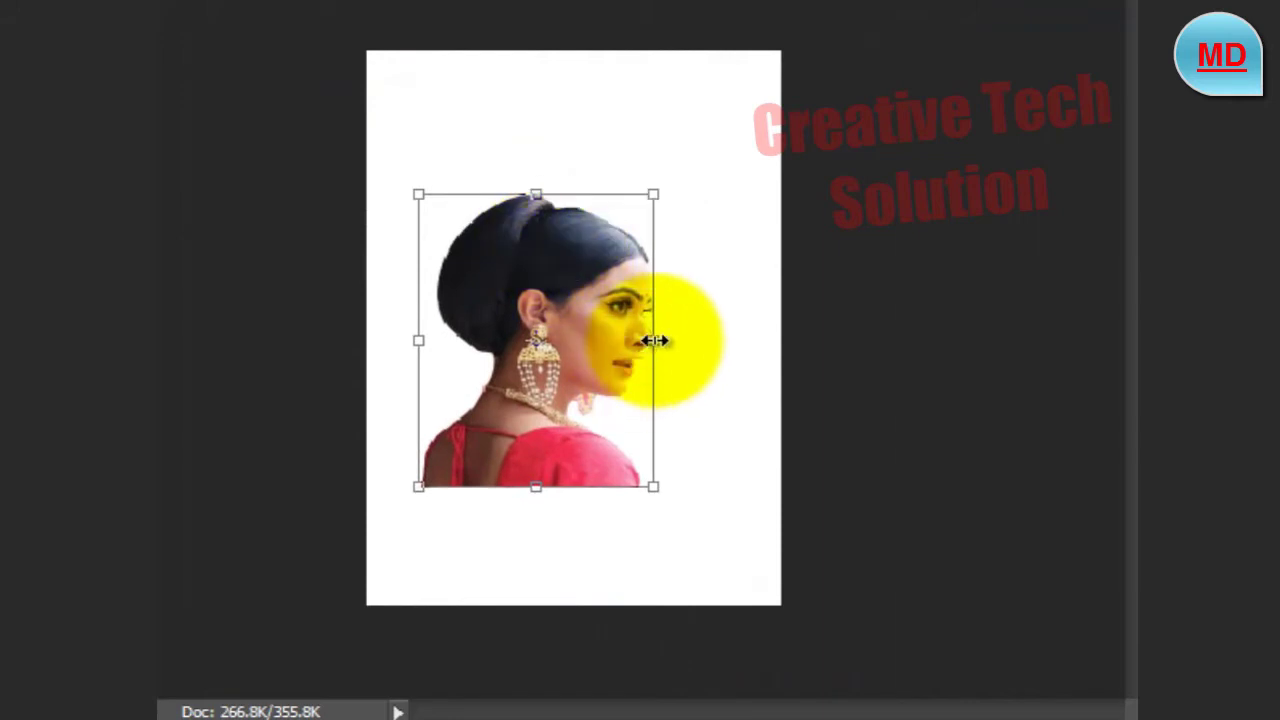
mouse_move(655, 340)
left_mouse_down()
mouse_move(768, 338)
mouse_move(662, 343)
left_mouse_up()
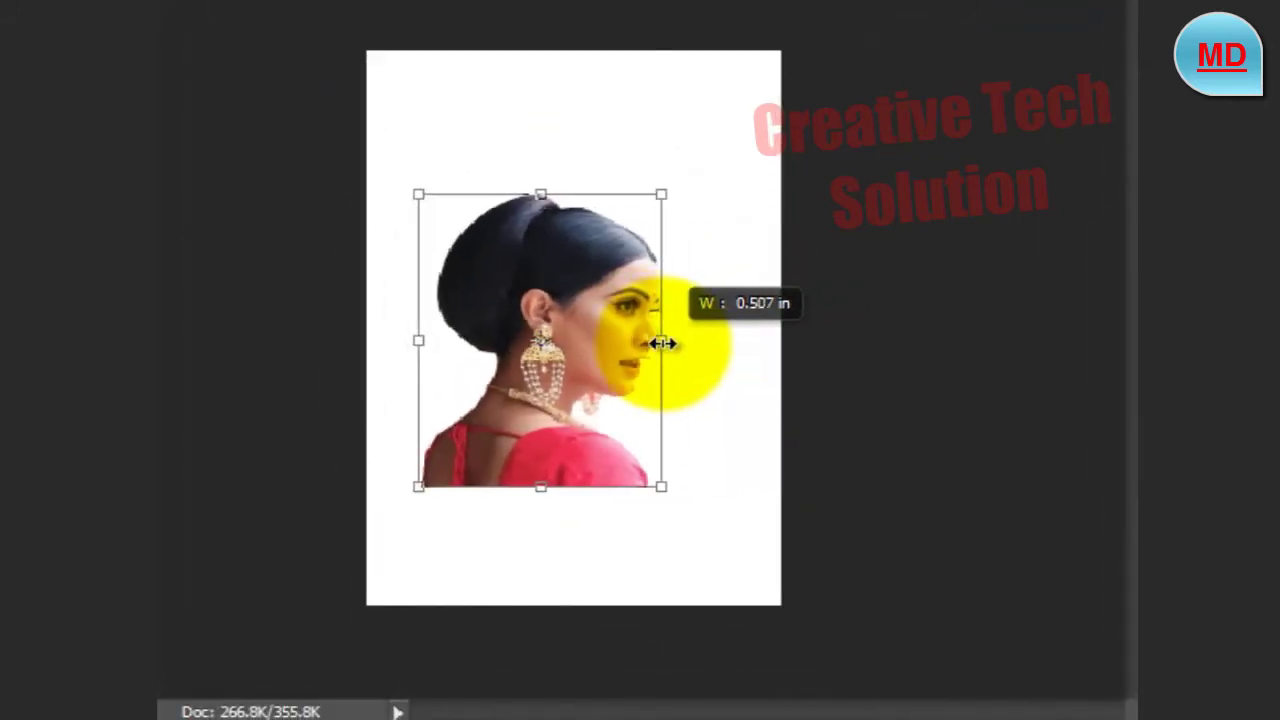
mouse_move(660, 488)
left_mouse_down()
mouse_move(468, 322)
mouse_move(462, 277)
mouse_move(737, 503)
mouse_move(760, 551)
mouse_move(686, 469)
mouse_move(728, 557)
left_mouse_up()
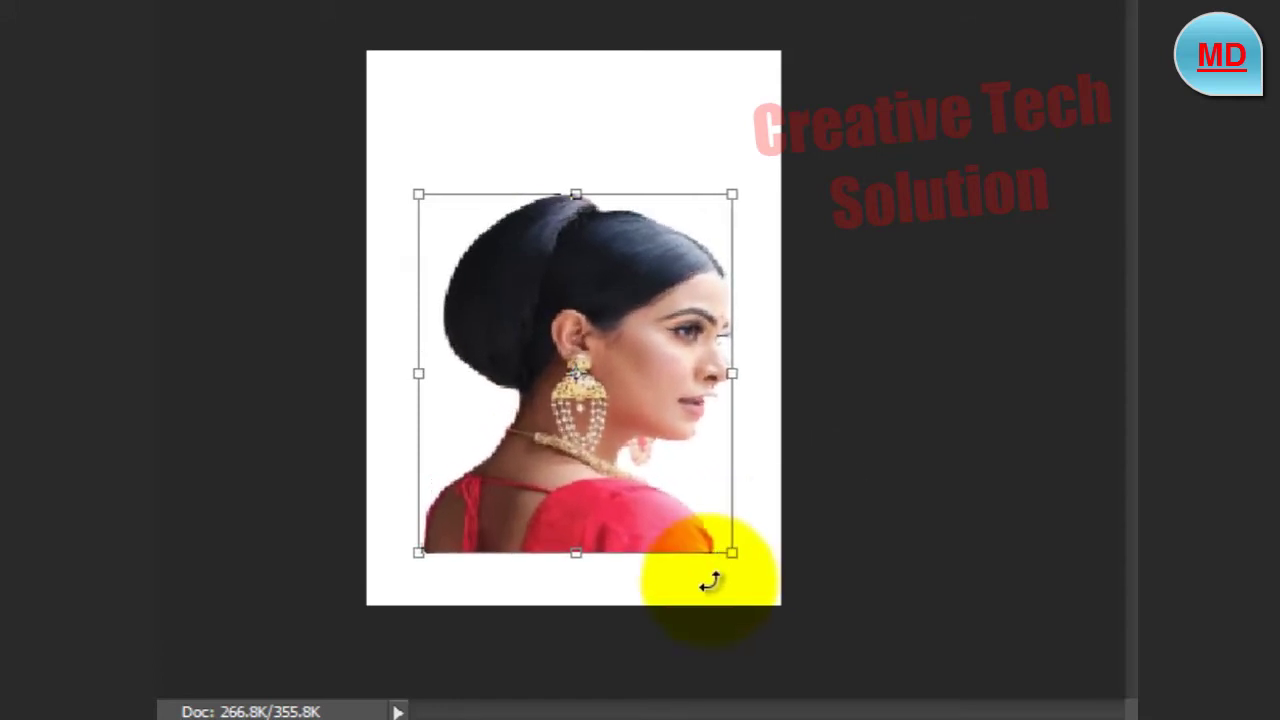
mouse_move(577, 196)
left_mouse_down()
mouse_move(577, 99)
mouse_move(574, 194)
left_mouse_up()
double_click(644, 280)
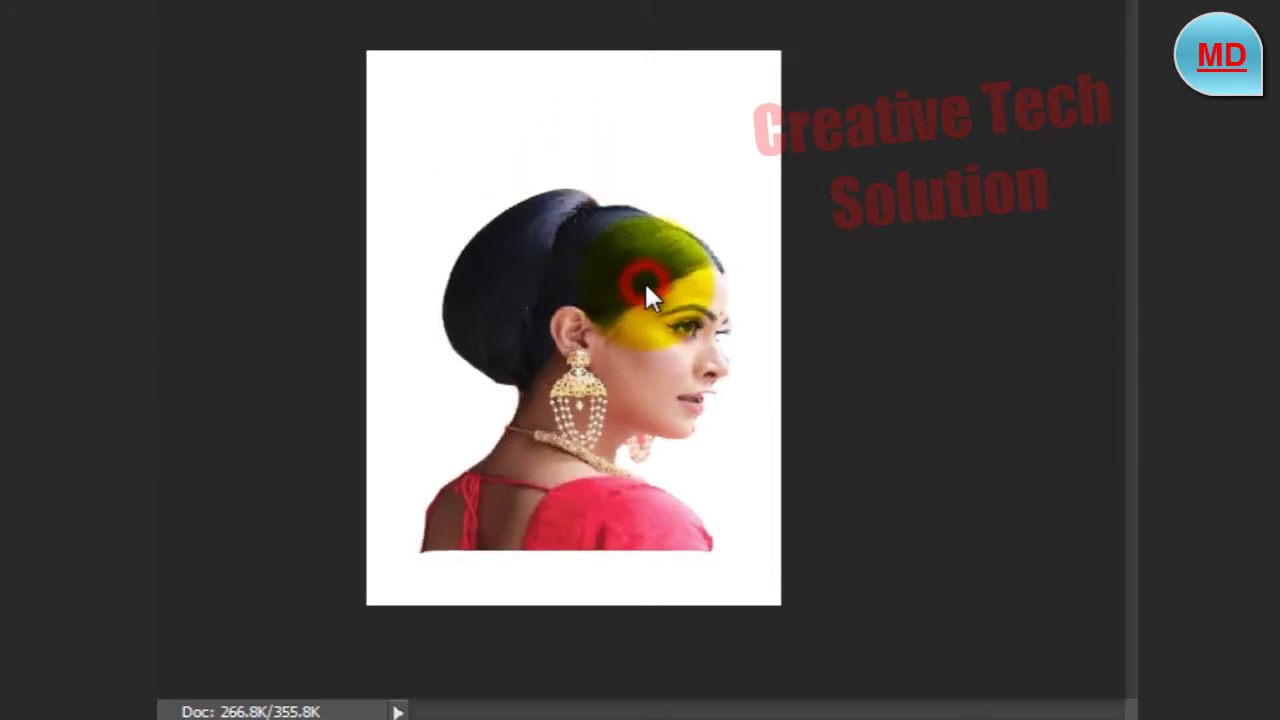
mouse_move(634, 334)
left_mouse_down()
mouse_move(617, 214)
mouse_move(607, 254)
mouse_move(618, 297)
left_mouse_up()
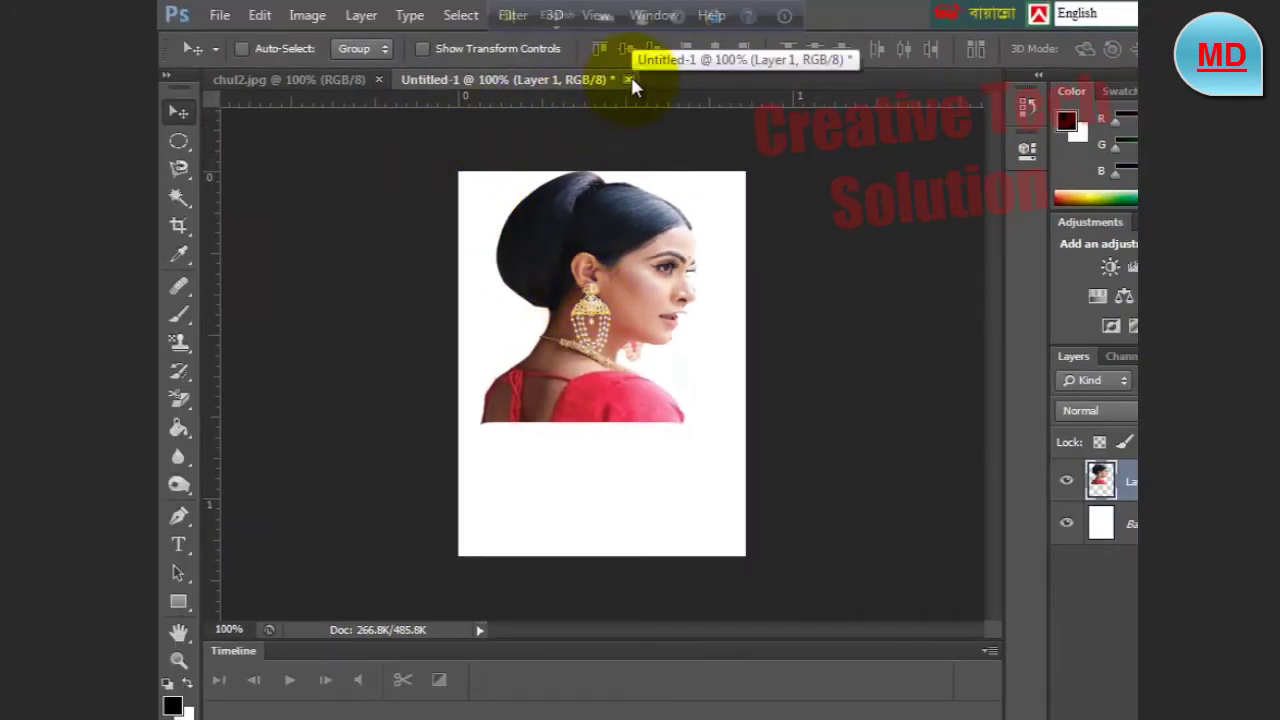
Step: Save the composition as Untitled-1.jpg in JPEG format
left_click(219, 15)
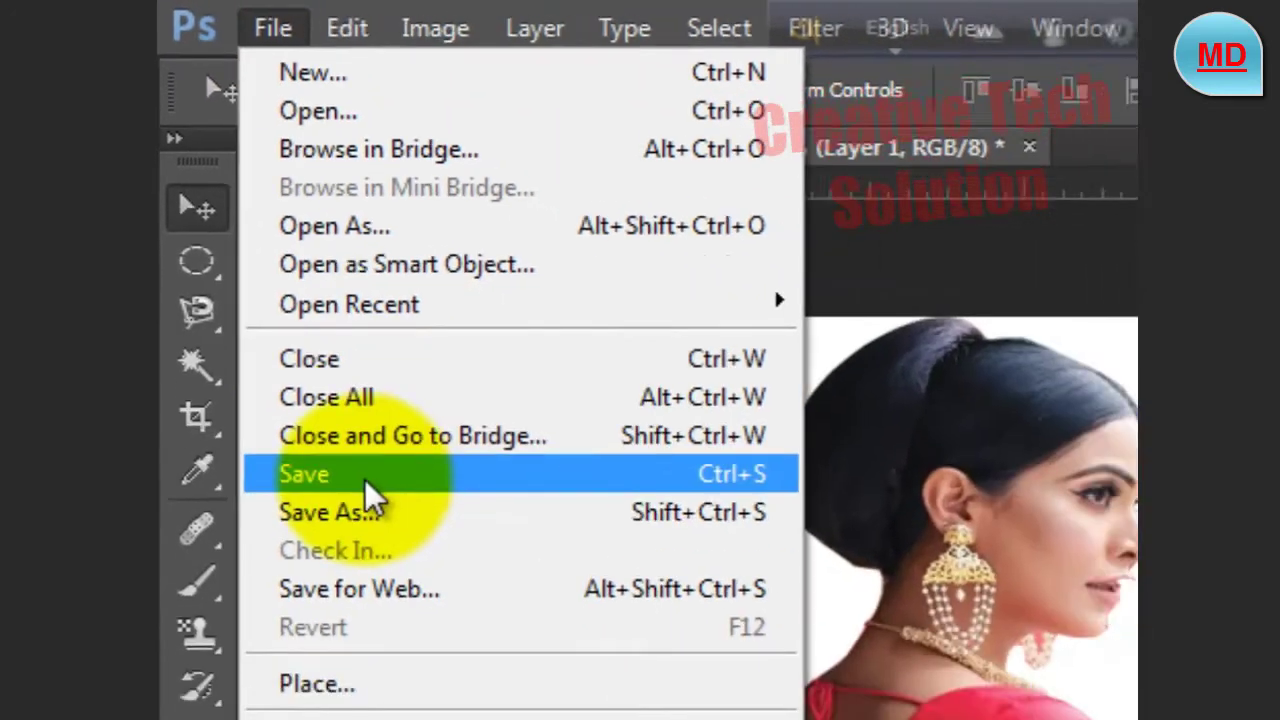
left_click(410, 557)
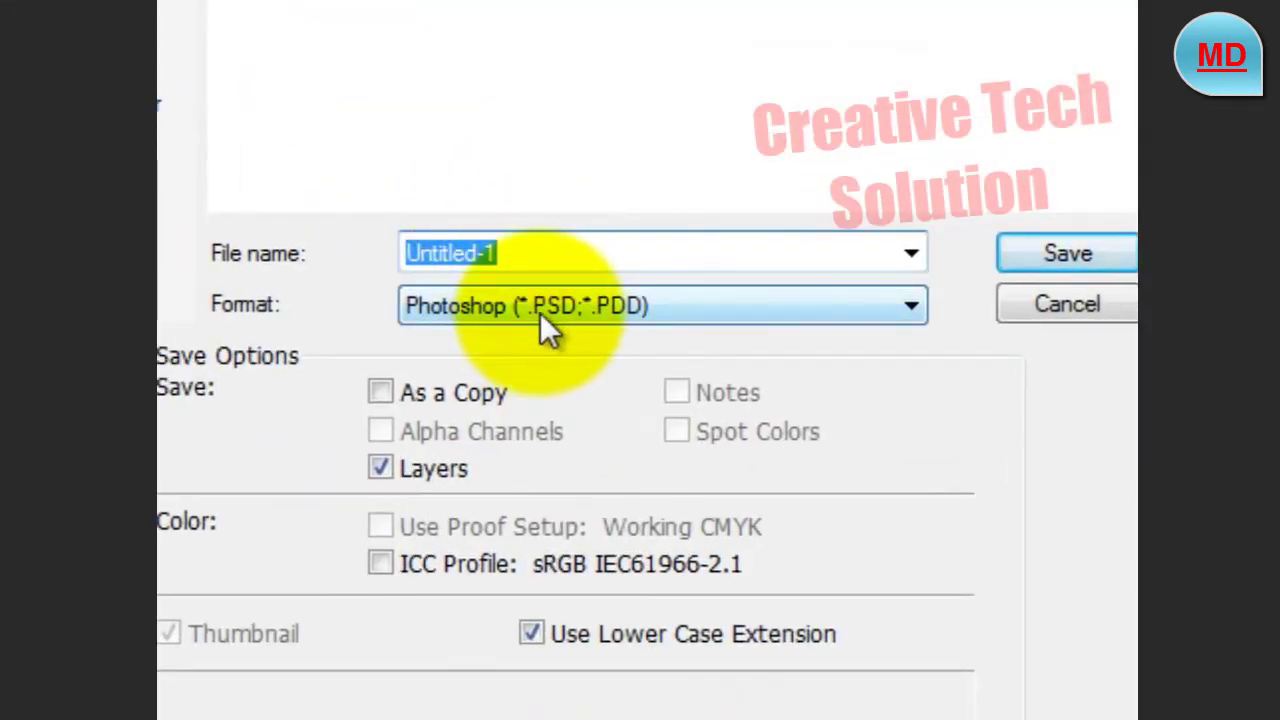
left_click(540, 310)
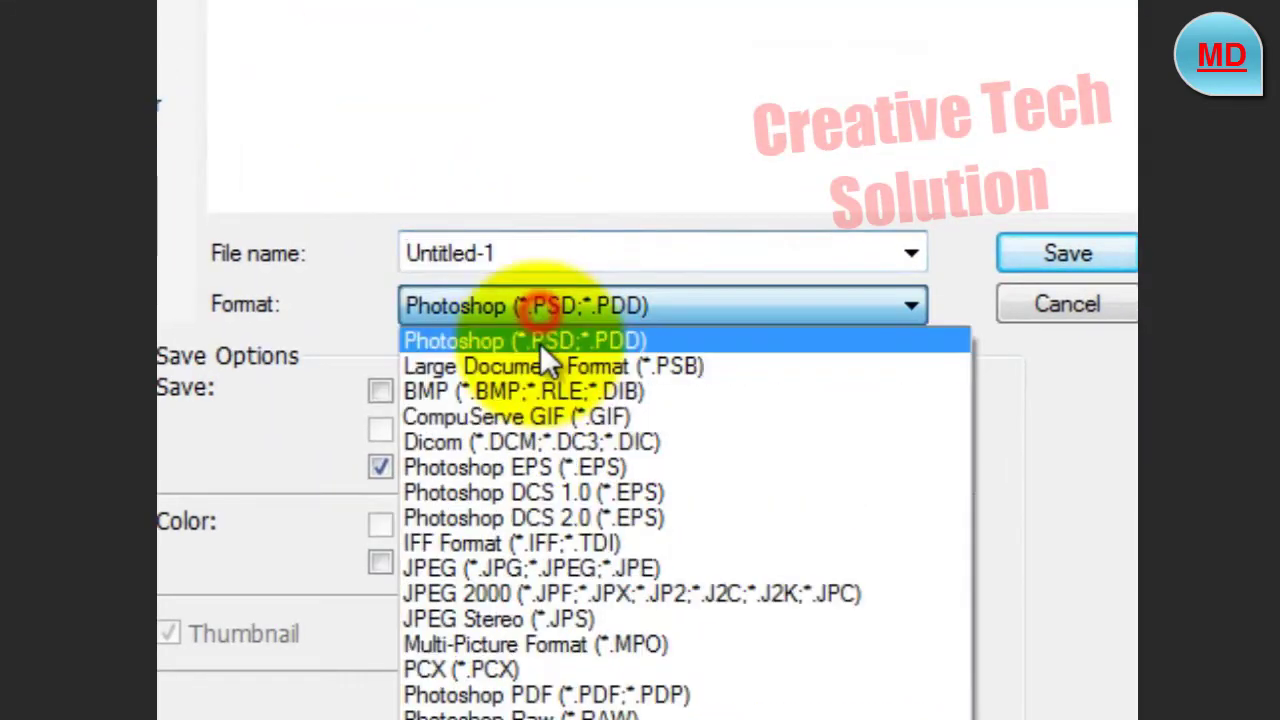
left_click(561, 567)
double_click(570, 246)
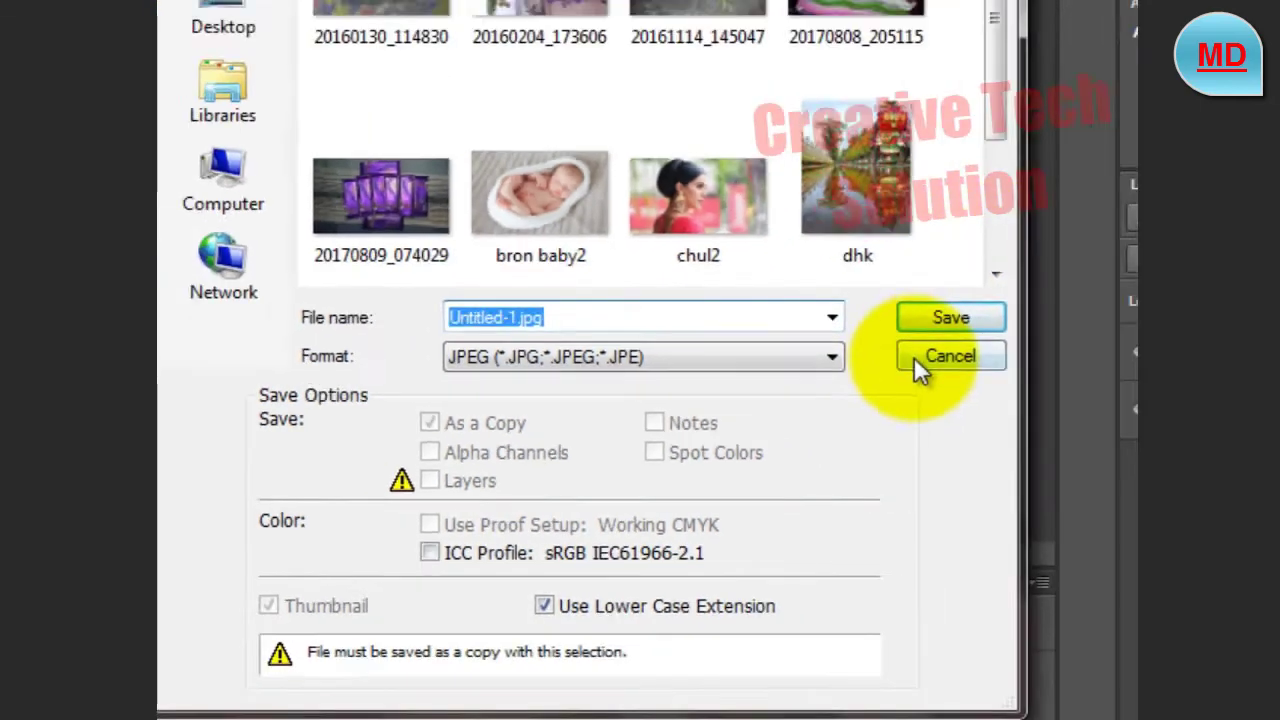
left_click(914, 357)
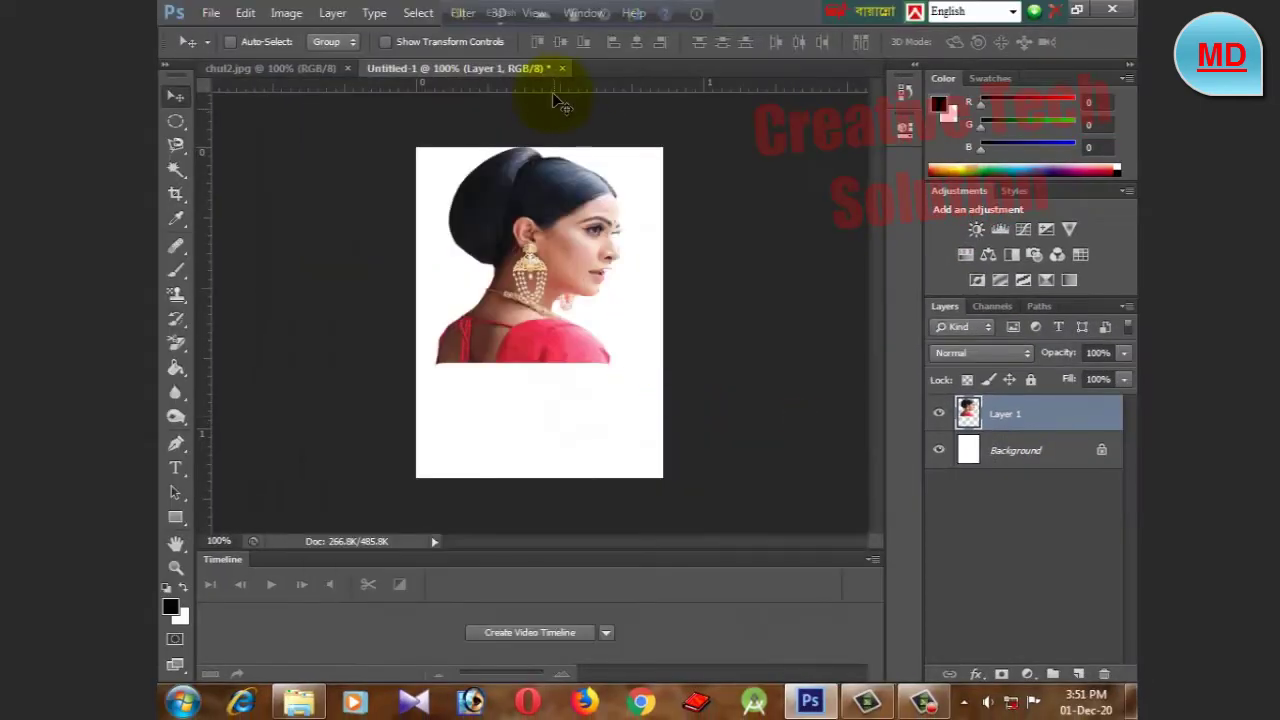
Step: Close Untitled-1 without saving, then close chul2.jpg
left_click(562, 68)
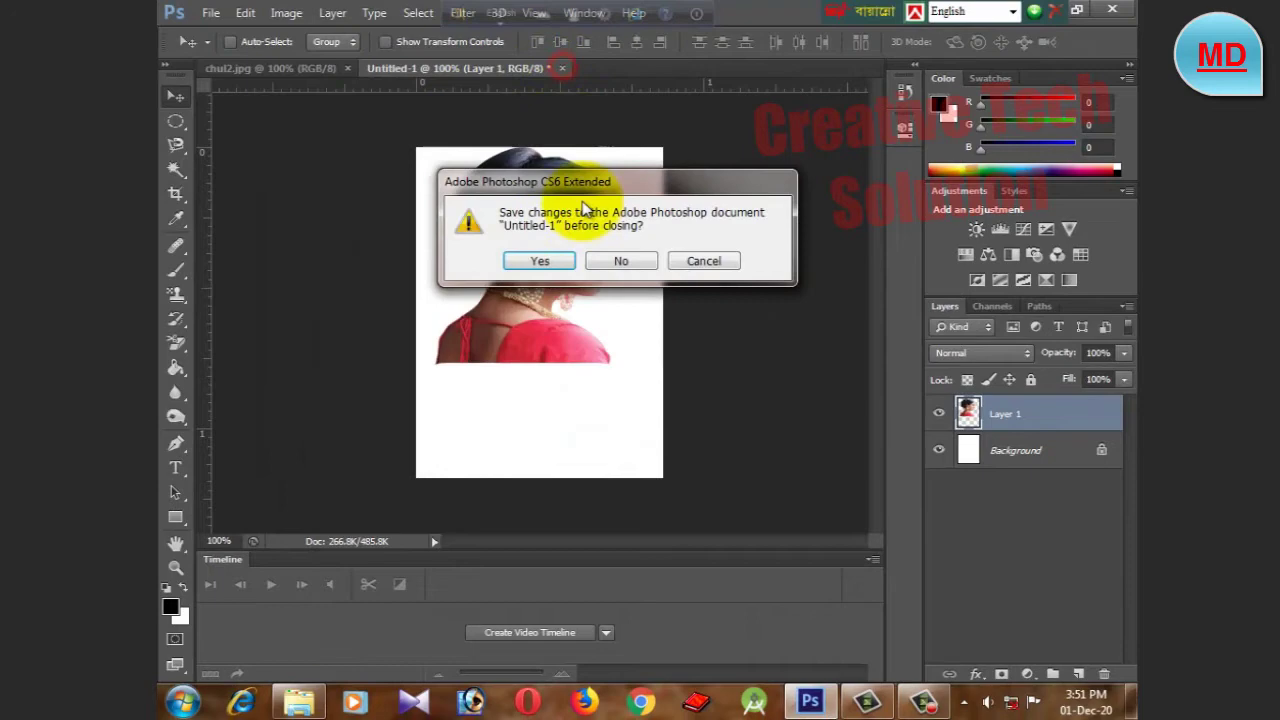
left_click(627, 255)
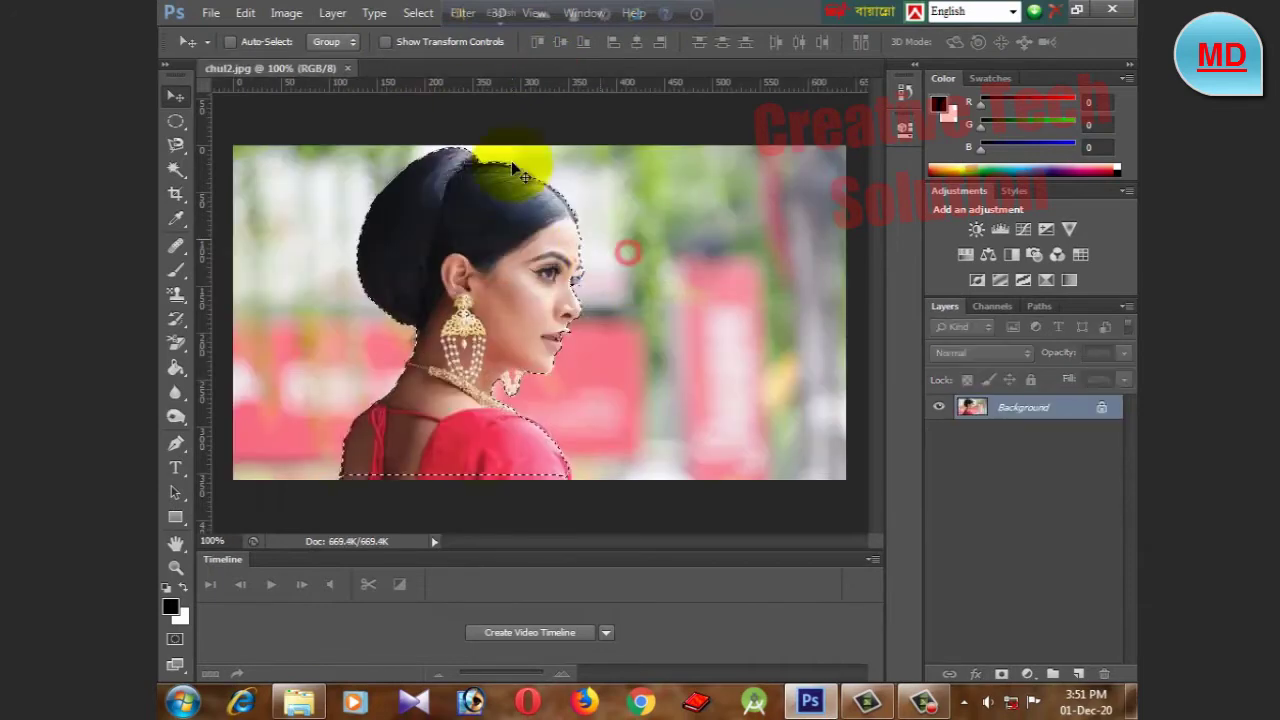
left_click(348, 68)
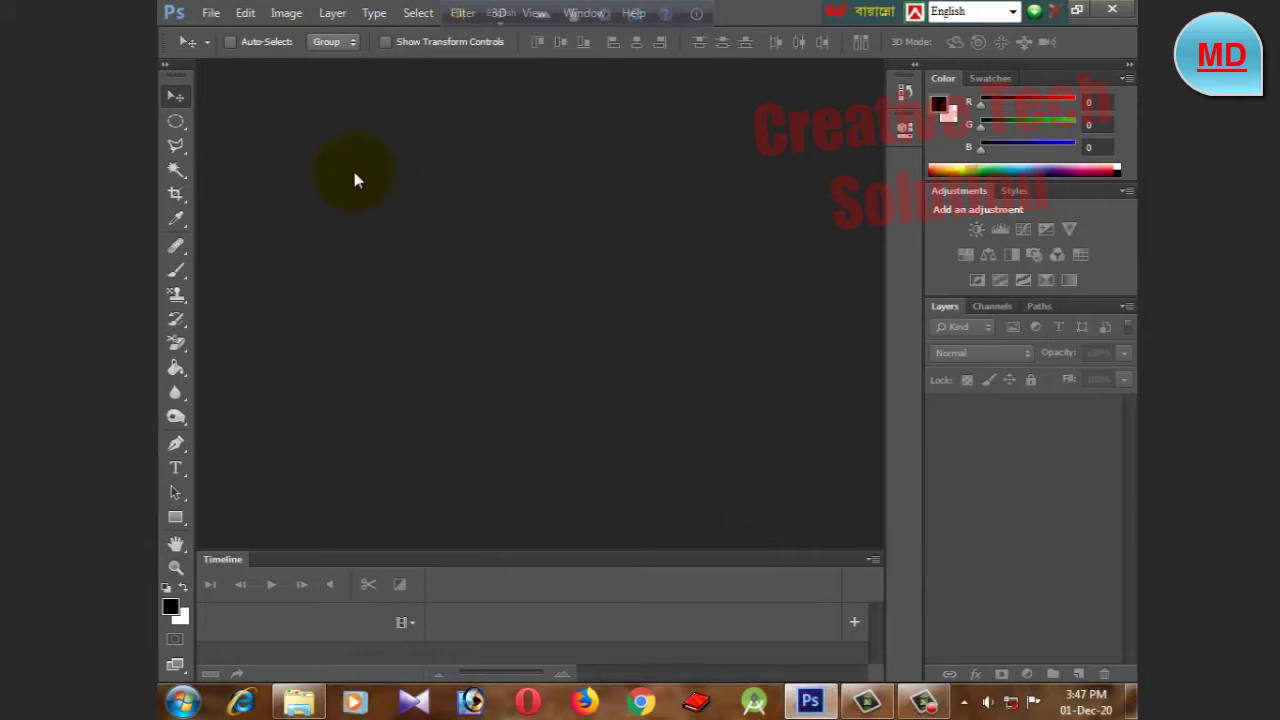
left_click(211, 13)
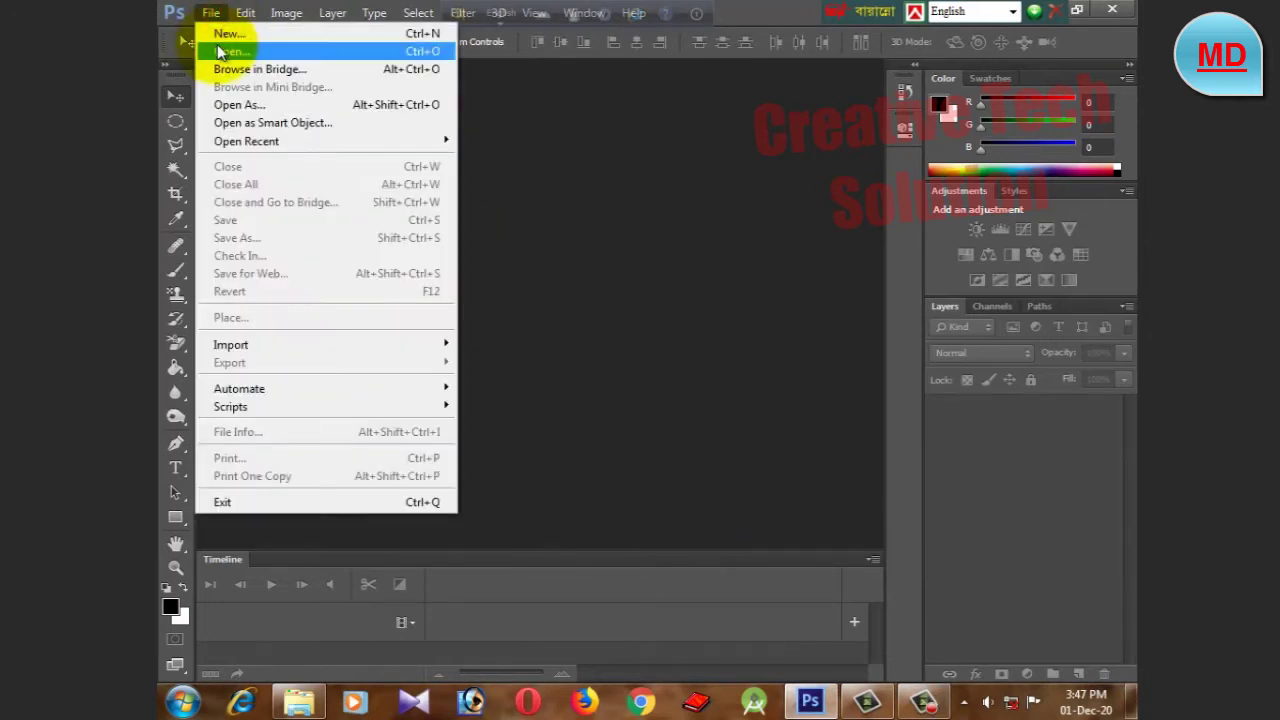
Step: Reopen chul2.jpg from the photo folder
left_click(225, 51)
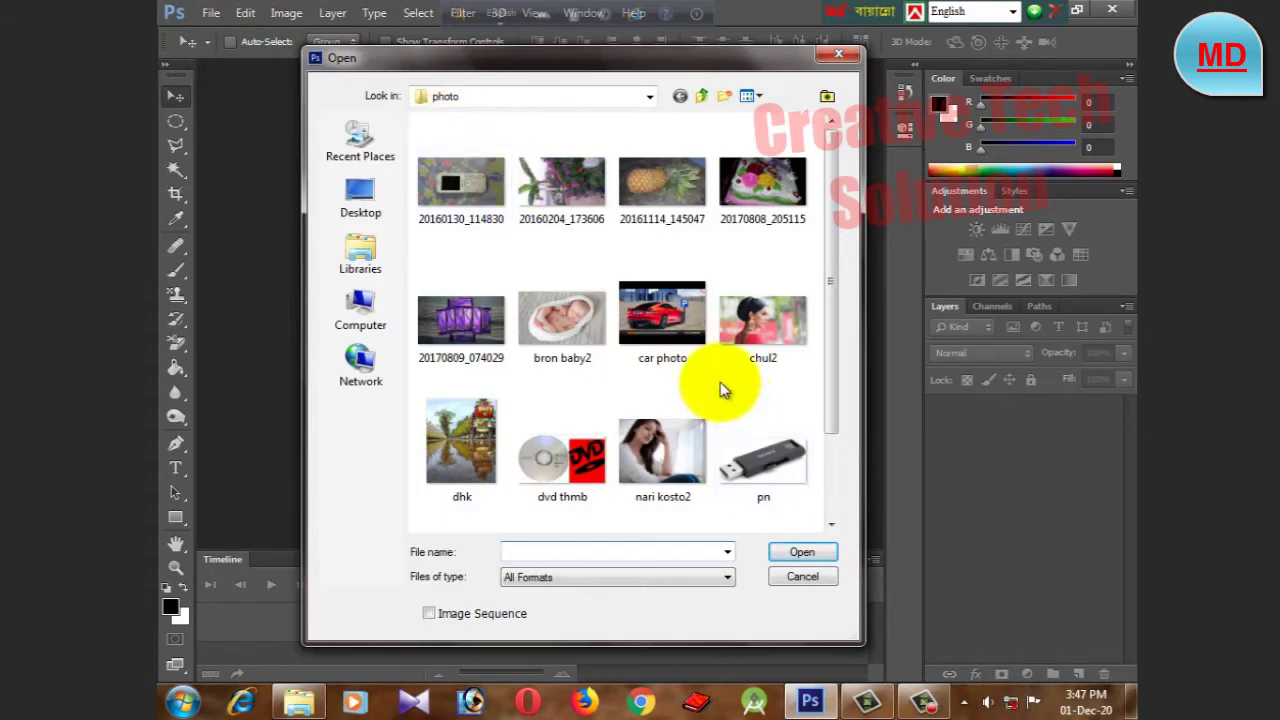
scroll(716, 396, "down", 1)
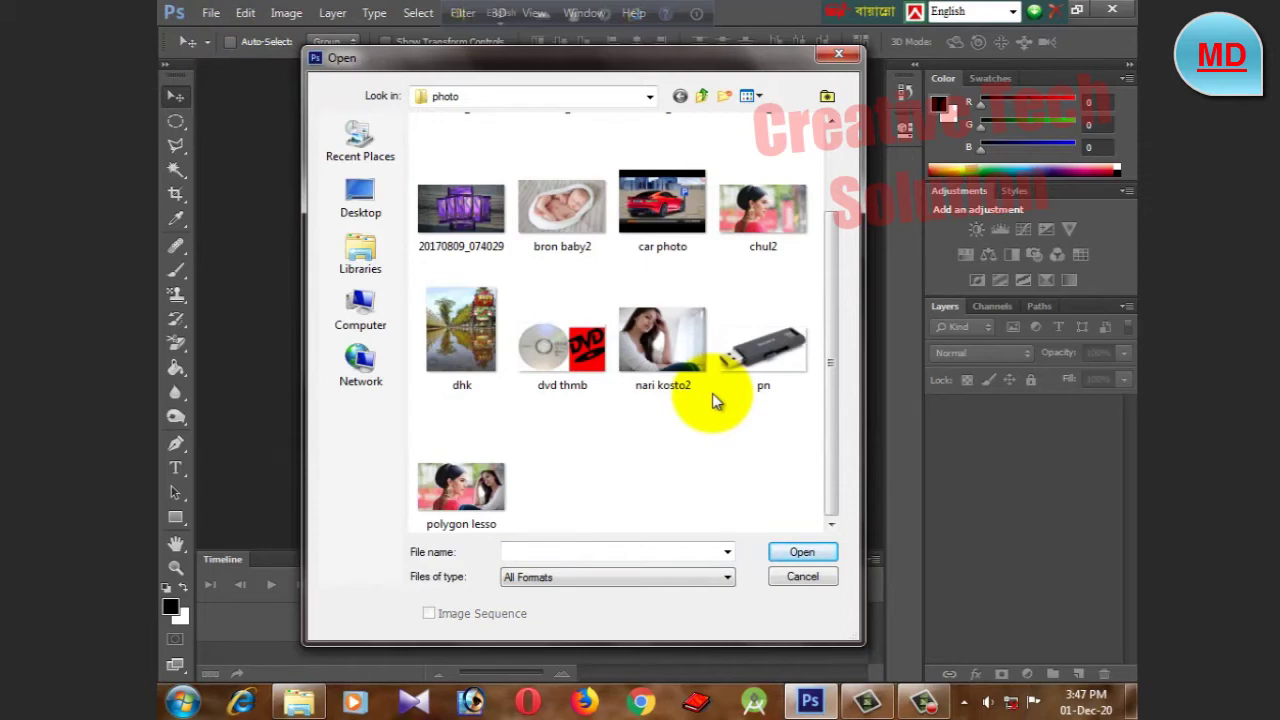
scroll(712, 393, "up", 1)
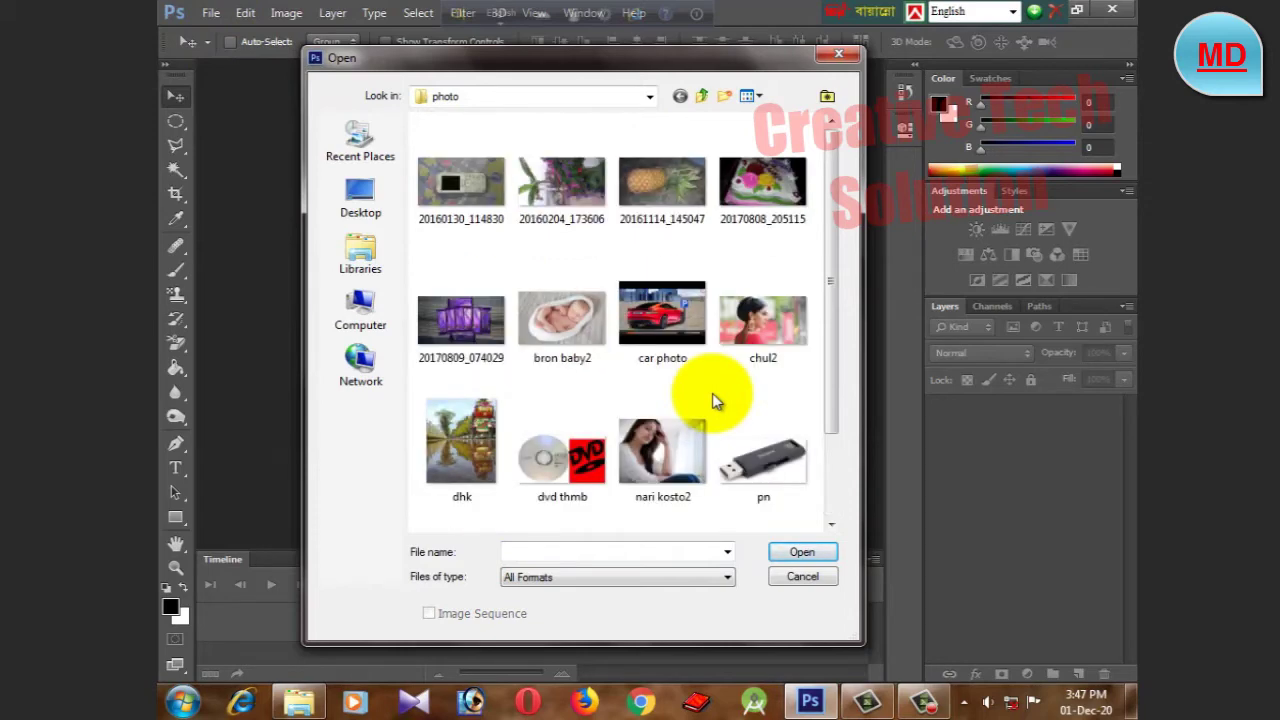
left_click(760, 333)
left_click(801, 554)
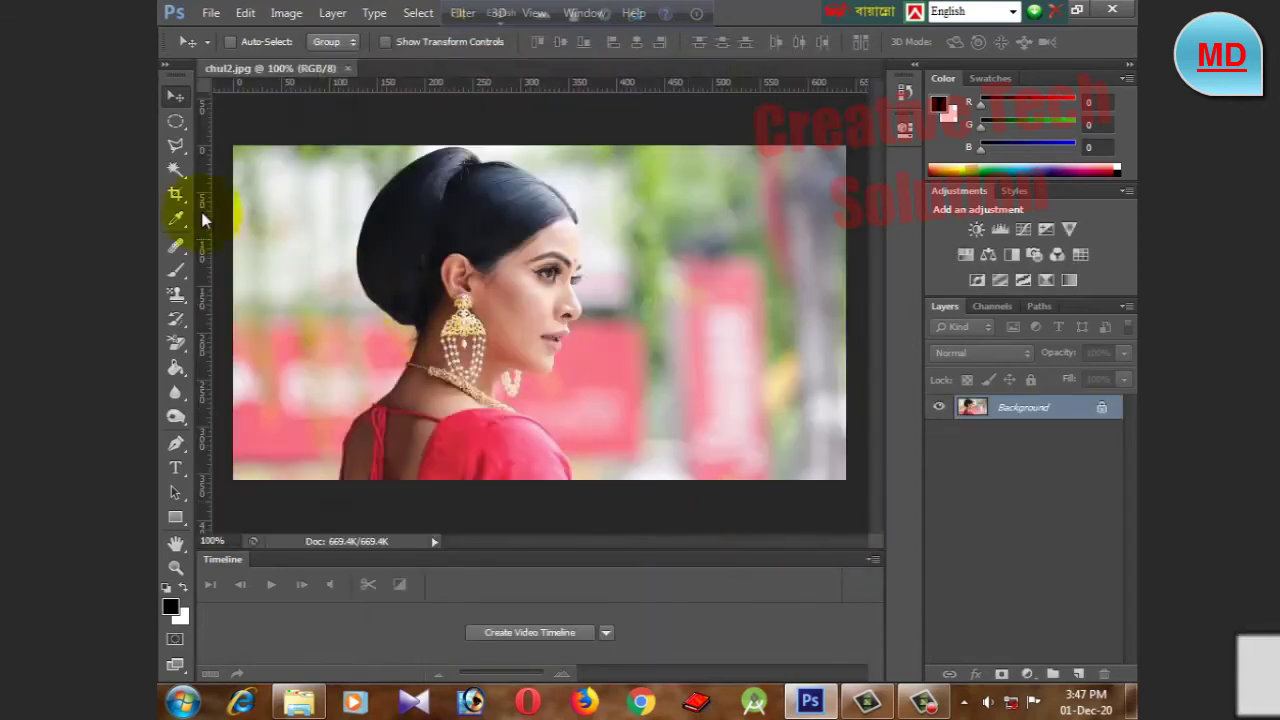
Step: Switch to the Magnetic Lasso with 10 px width, 10% contrast and frequency 57
left_click(177, 147)
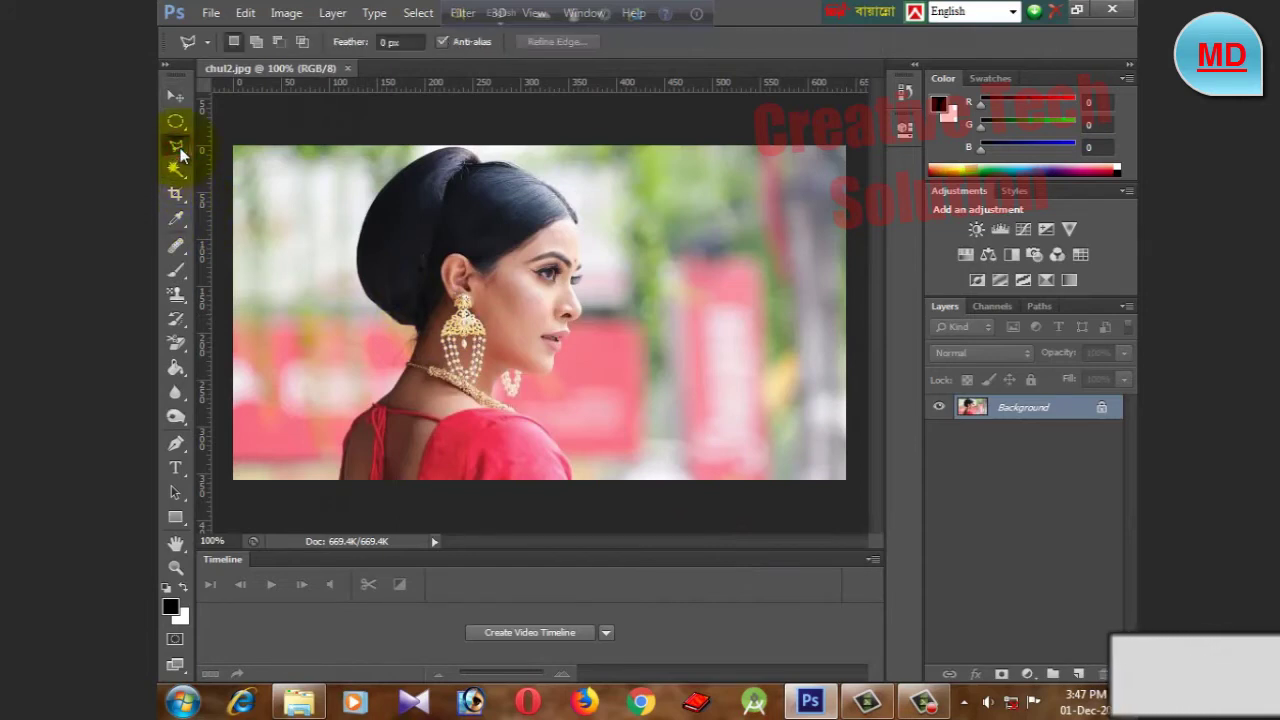
right_click(180, 150)
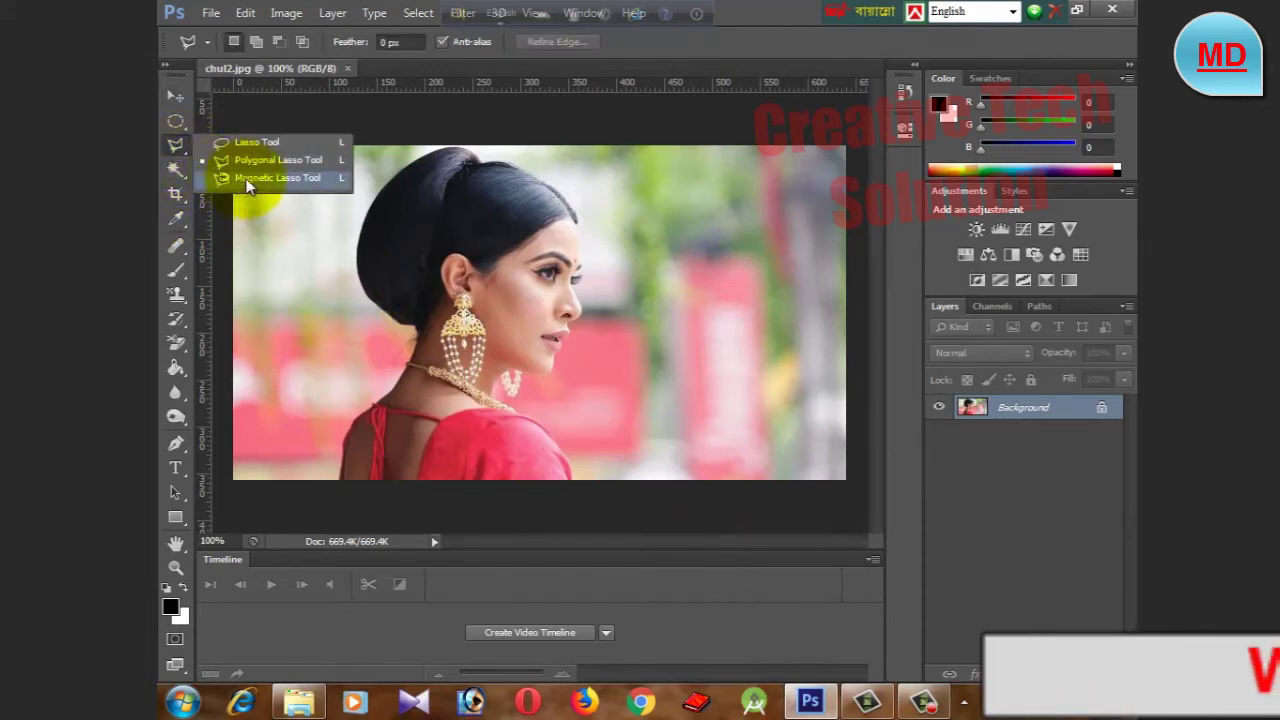
left_click(247, 180)
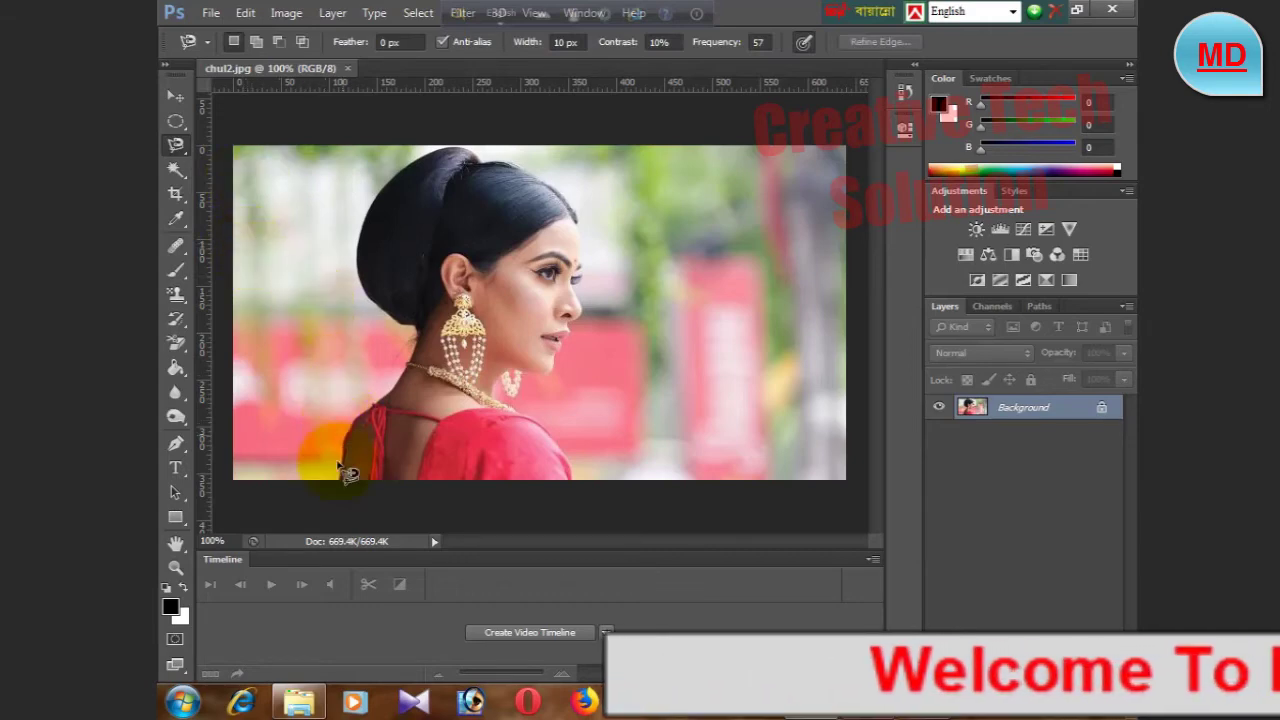
Step: Start the Magnetic Lasso outline at the woman's shoulder and trace over her back and hair to the forehead
left_click(339, 479)
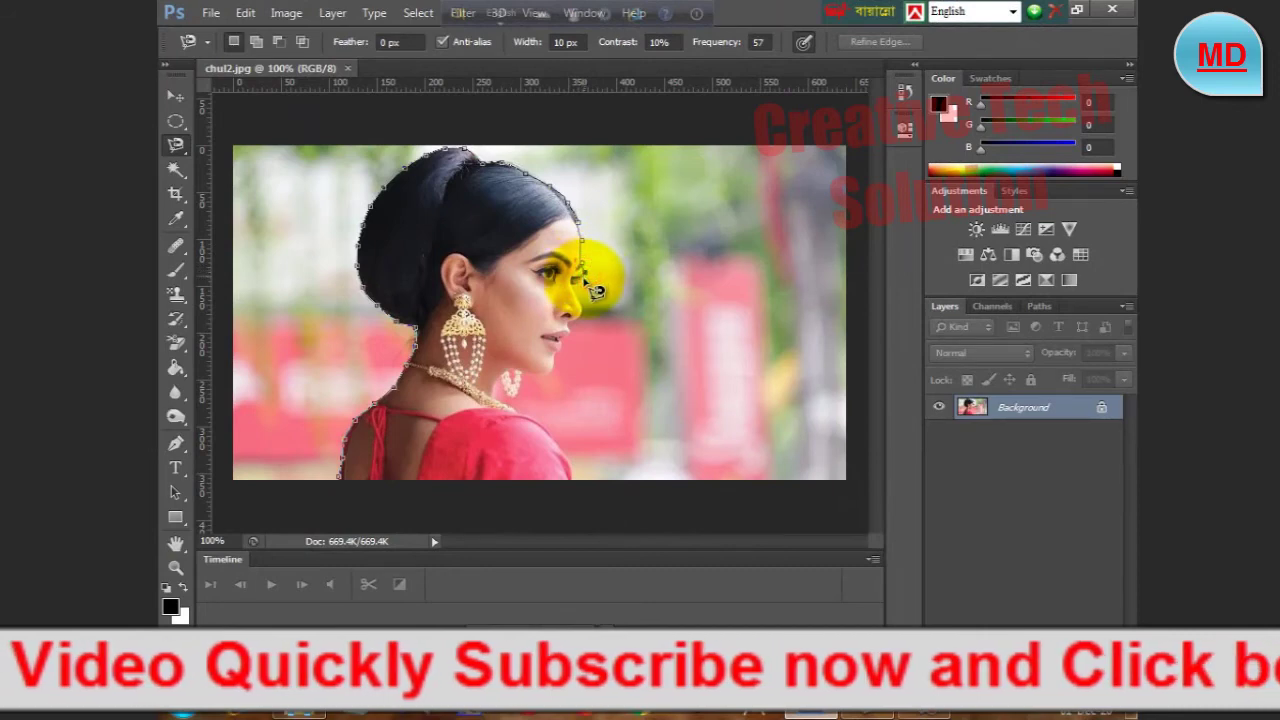
Step: Trace the Magnetic Lasso around the face and shoulders back to the start point, closing the selection
left_click(581, 281)
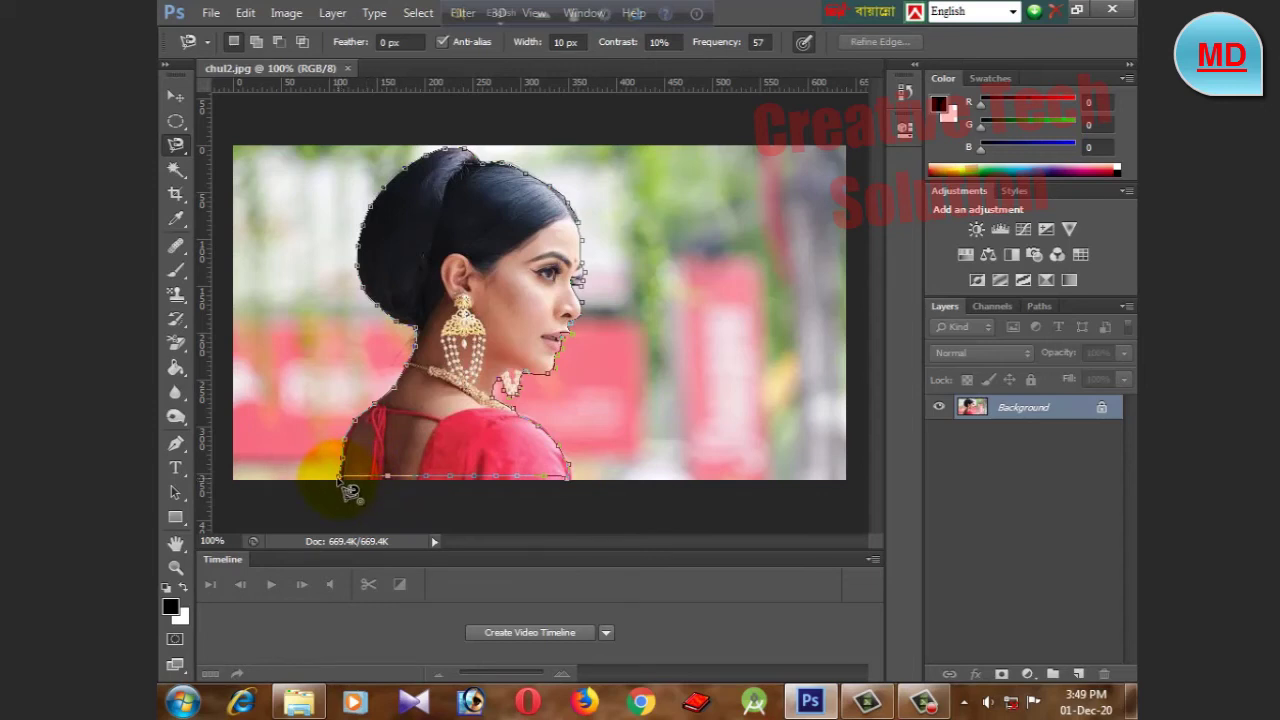
left_click(340, 480)
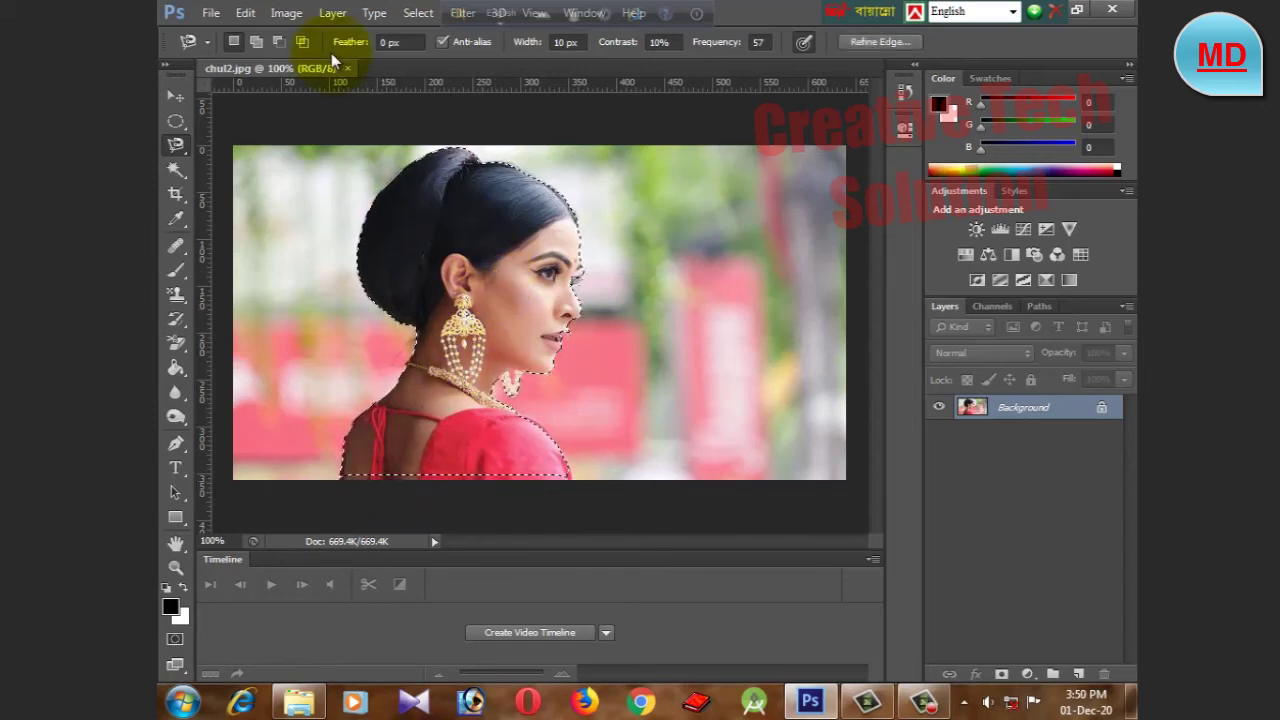
Step: Copy the selected woman and create a new 258 × 353 px document at 300 pixels/inch
left_click(245, 13)
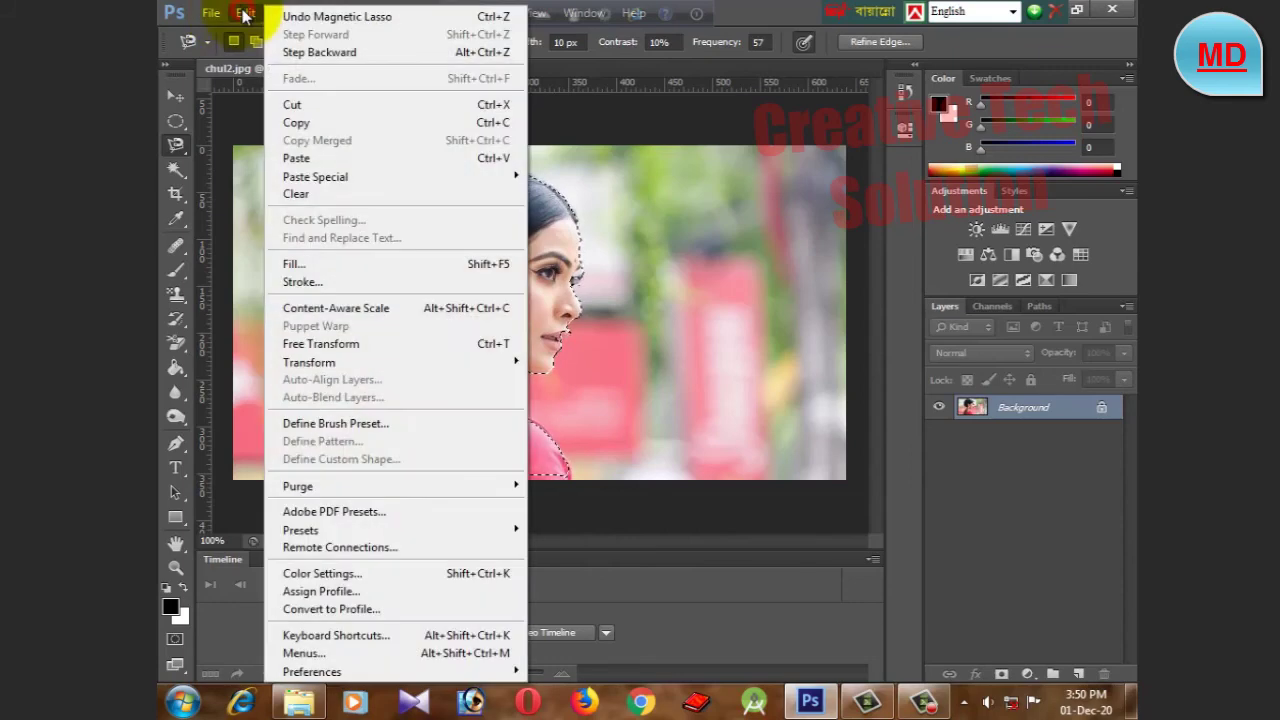
left_click(316, 128)
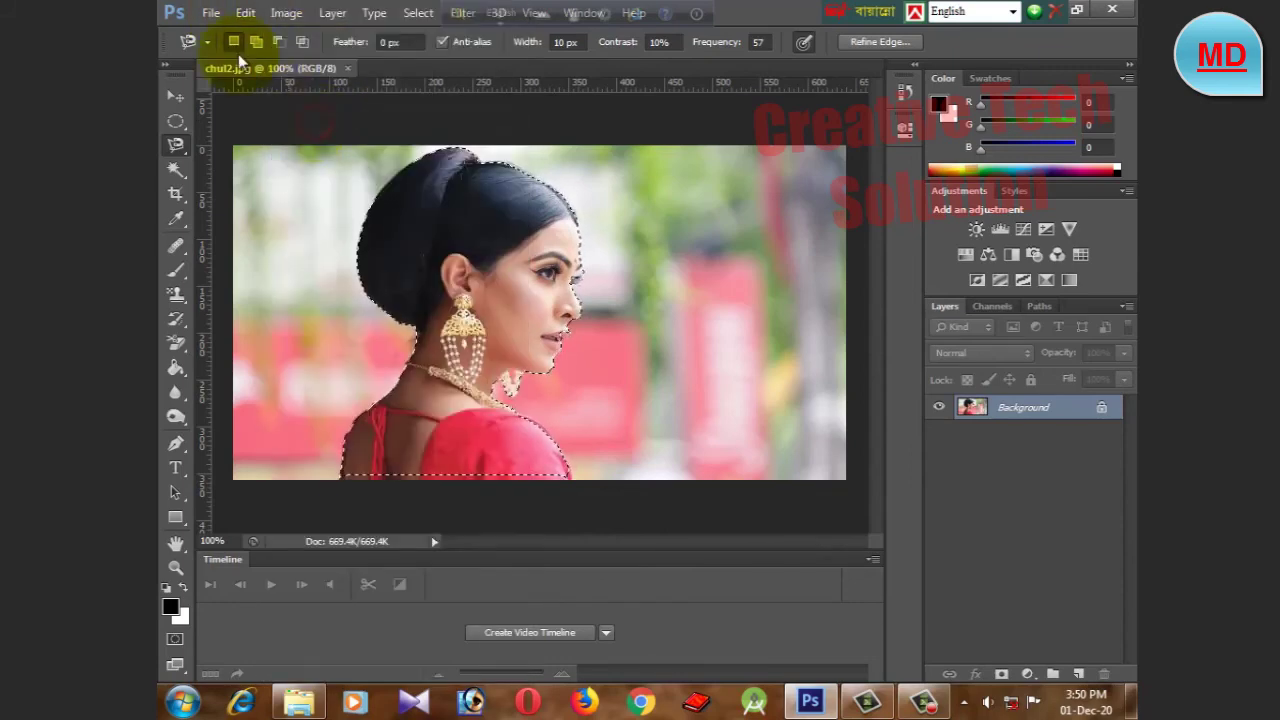
left_click(210, 13)
left_click(222, 30)
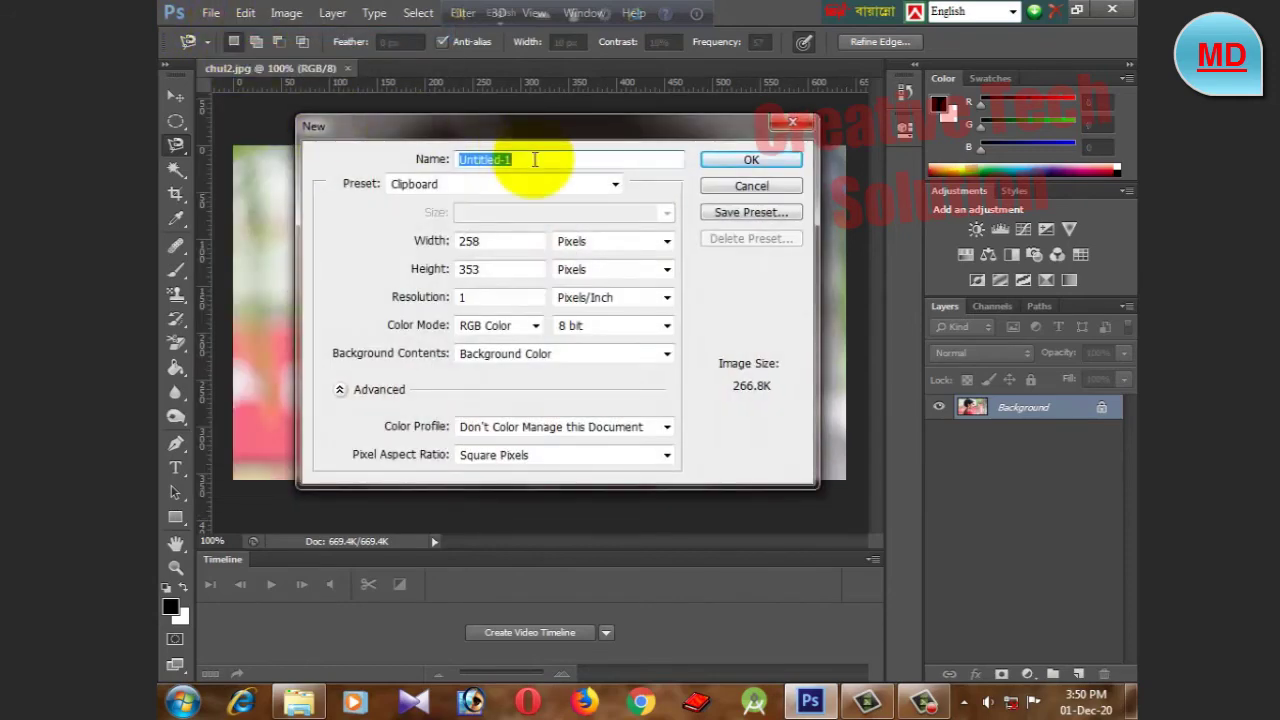
left_click_drag(623, 134, 587, 134)
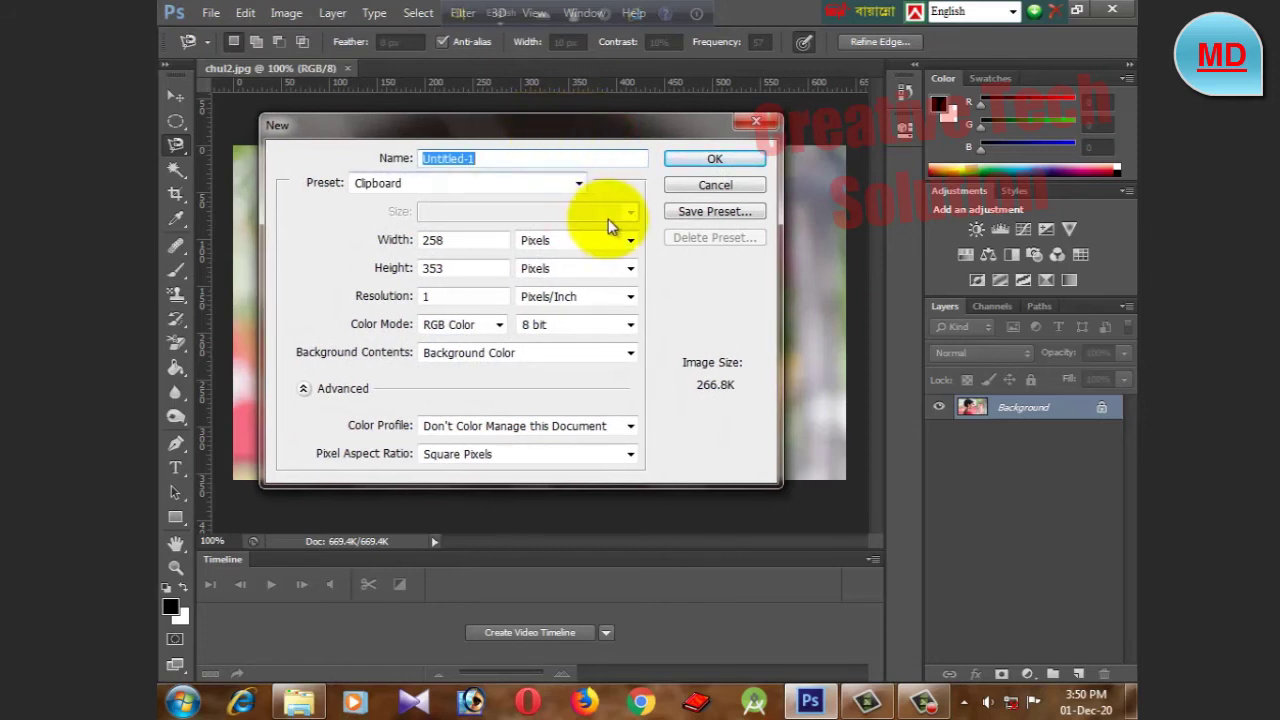
left_click(488, 296)
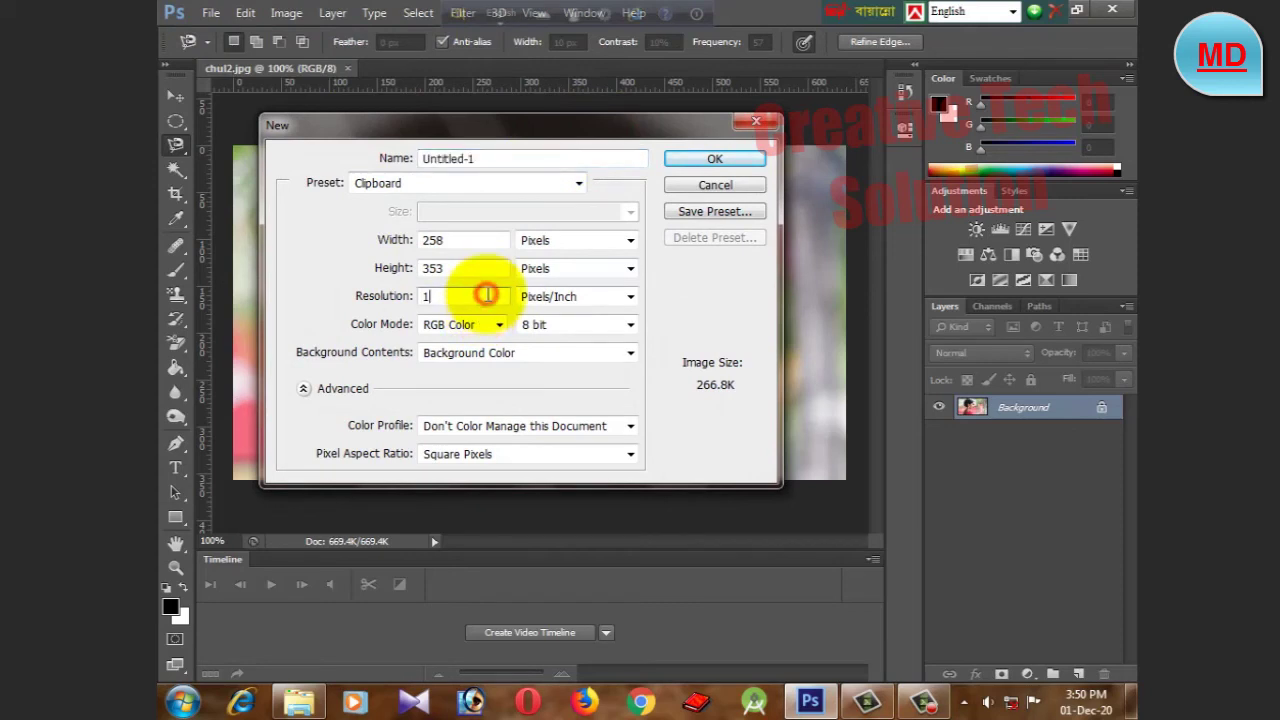
key("BackSpace")
type("300")
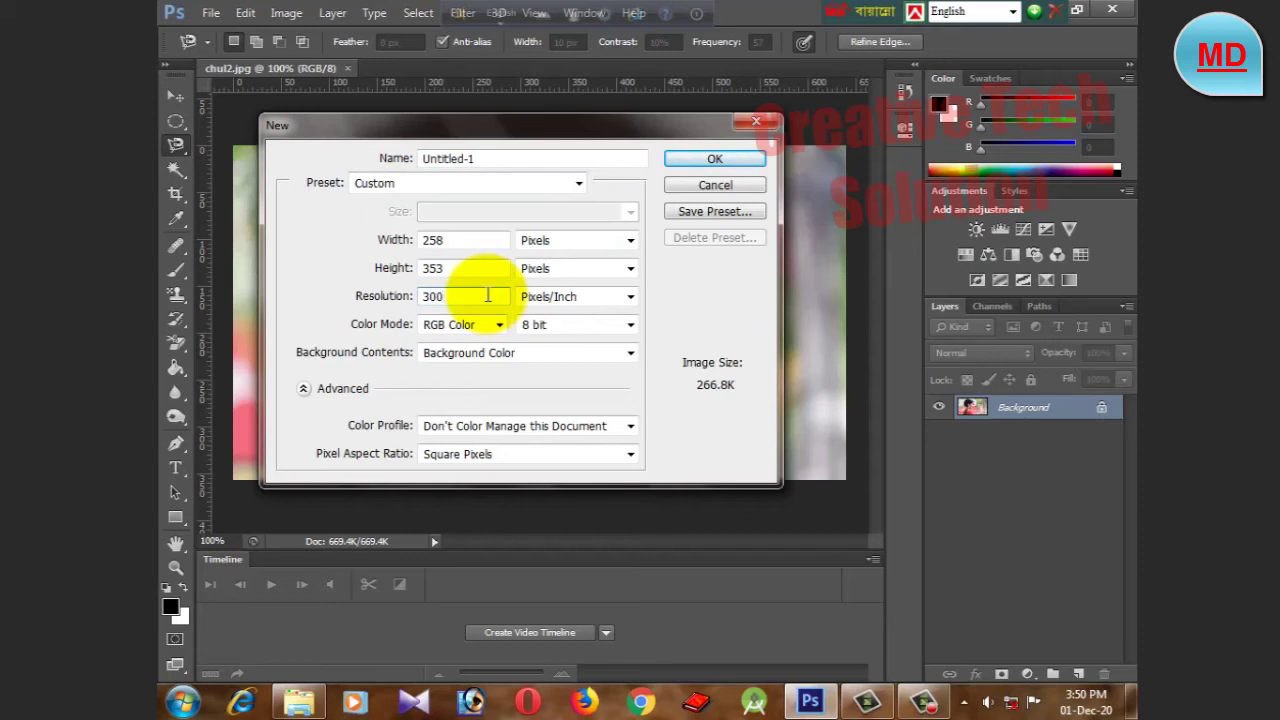
left_click(707, 162)
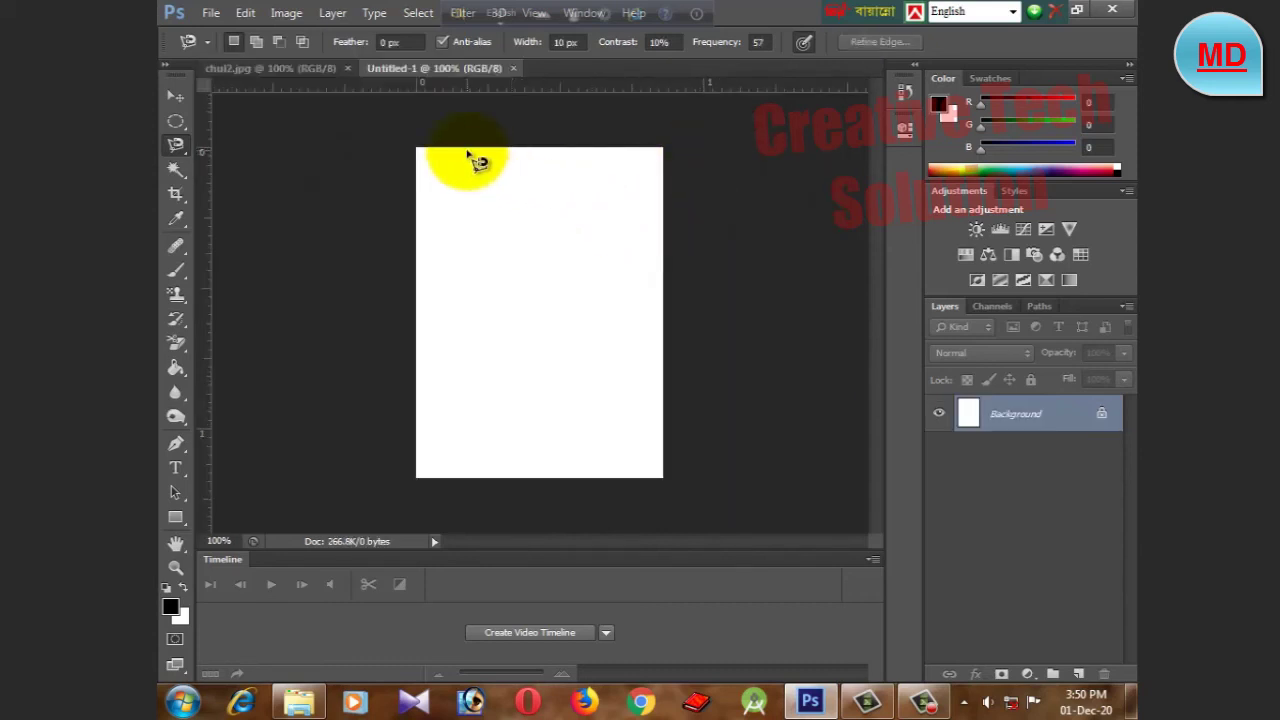
Step: Paste the copied woman onto Untitled-1 as Layer 1 and check its layers
left_click(180, 94)
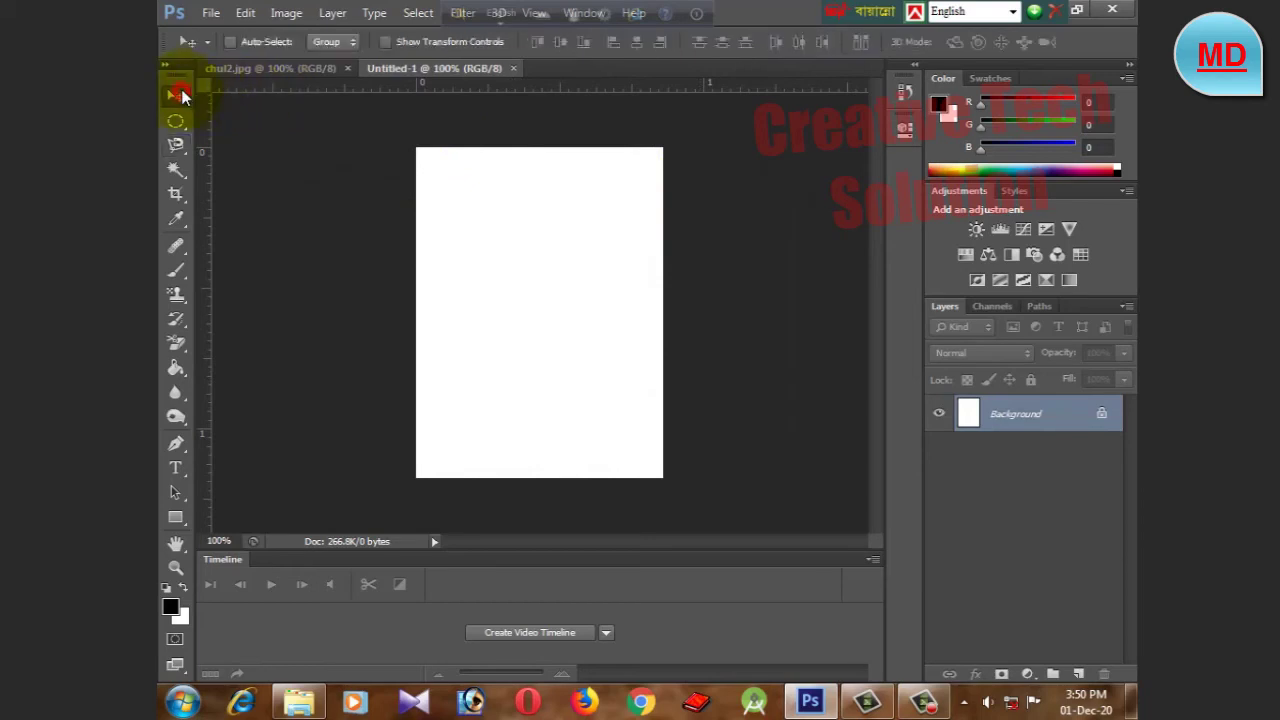
left_click(246, 14)
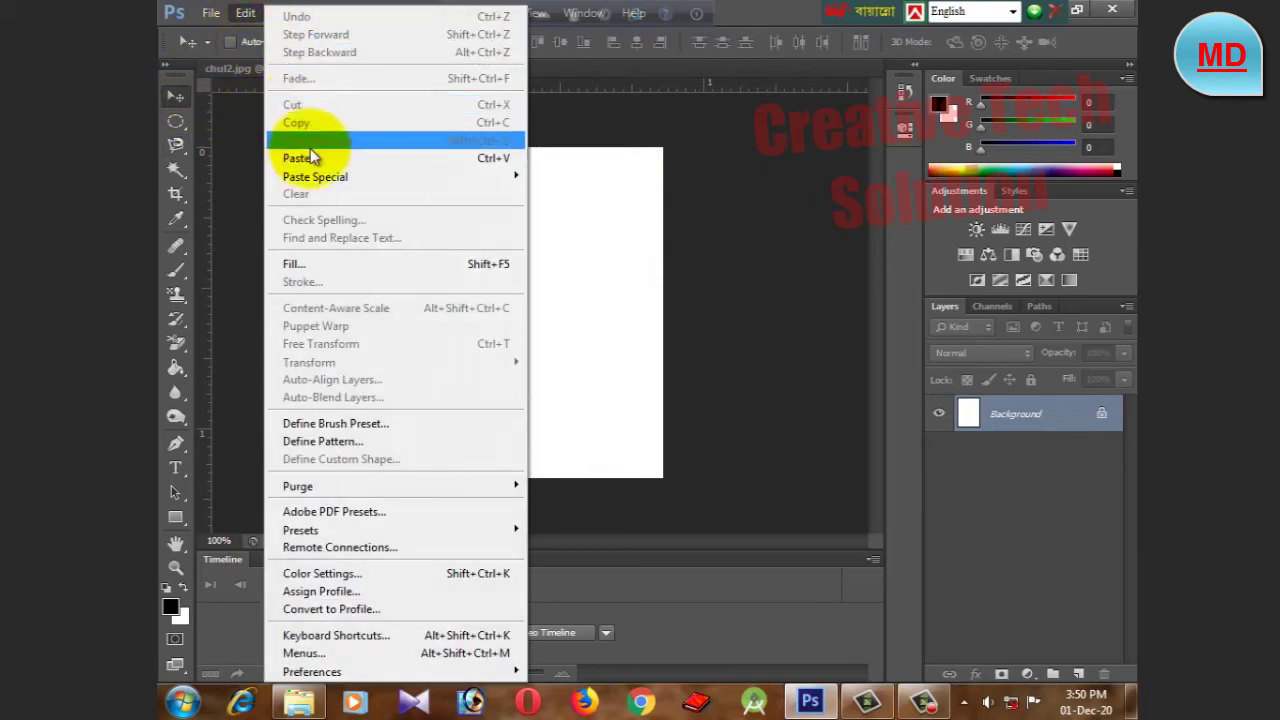
left_click(421, 159)
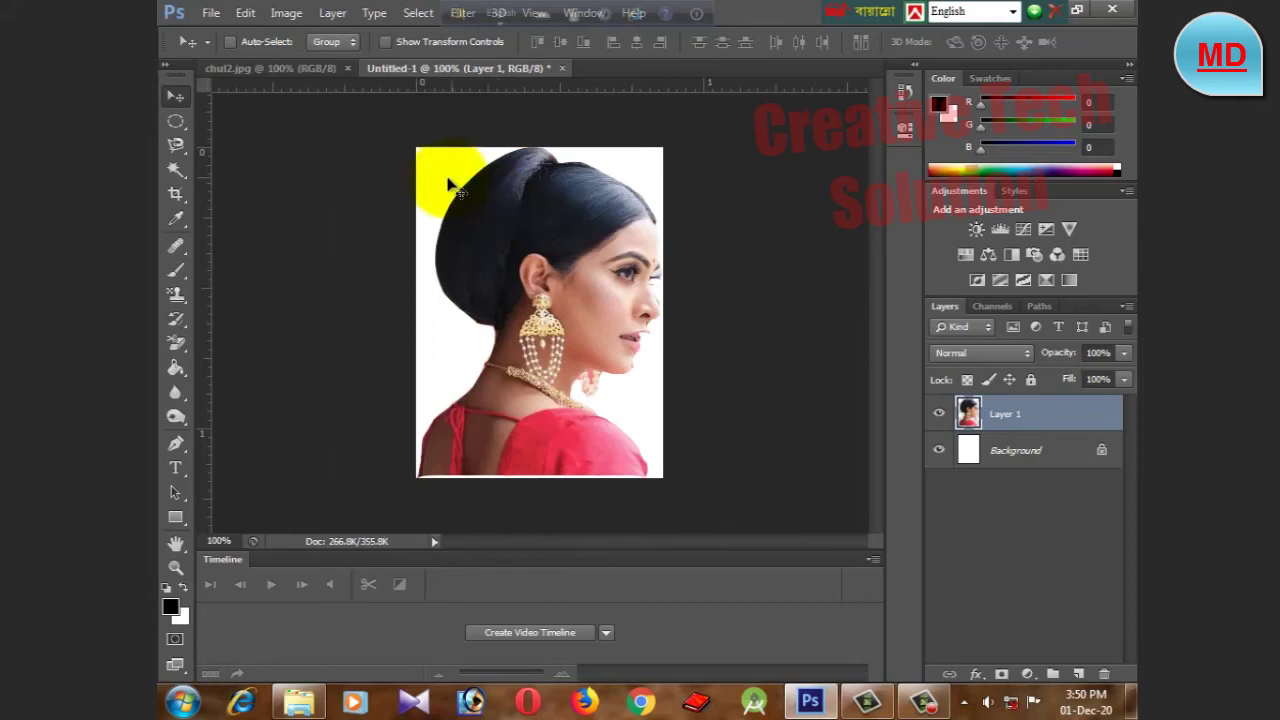
right_click(527, 198)
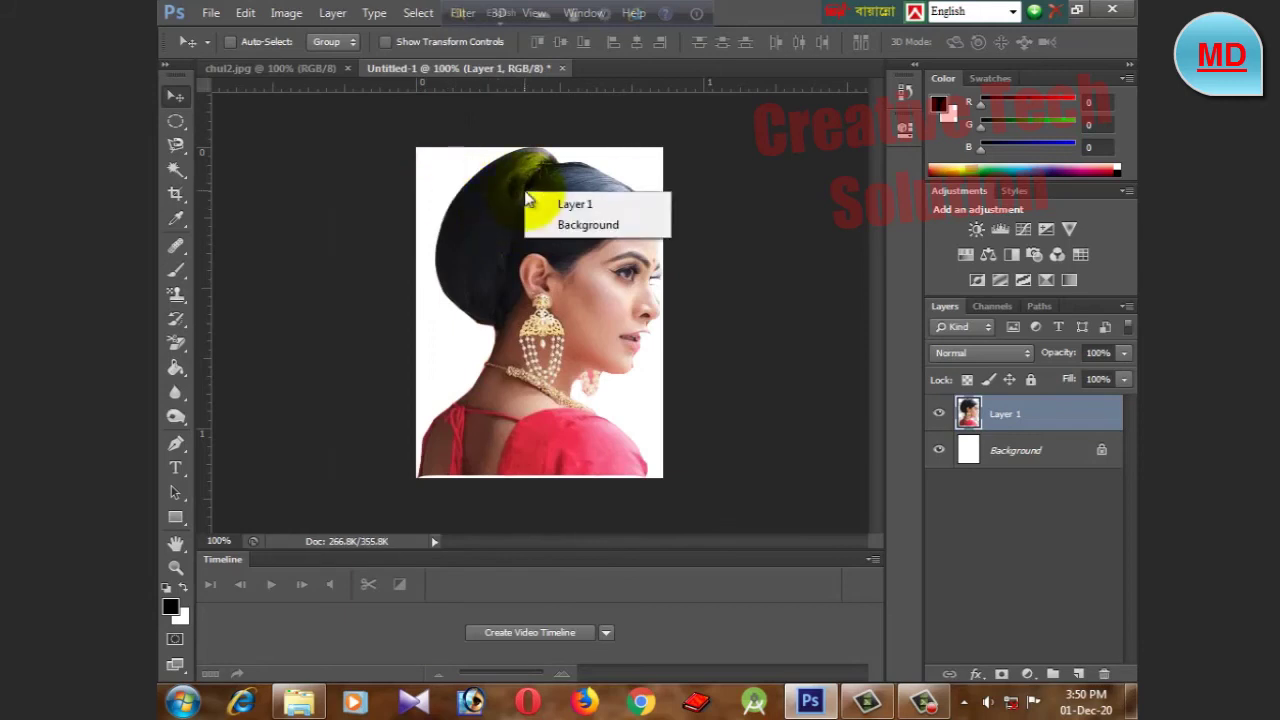
left_click(503, 250)
right_click(517, 253)
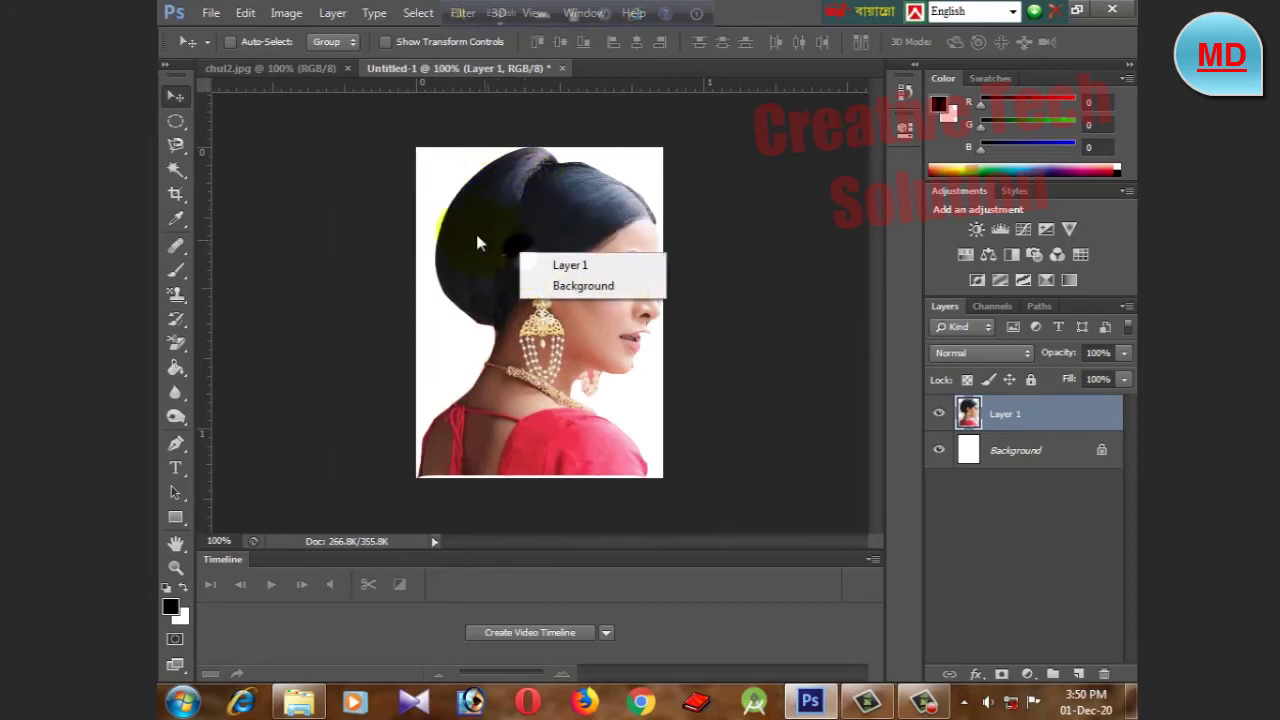
left_click(475, 240)
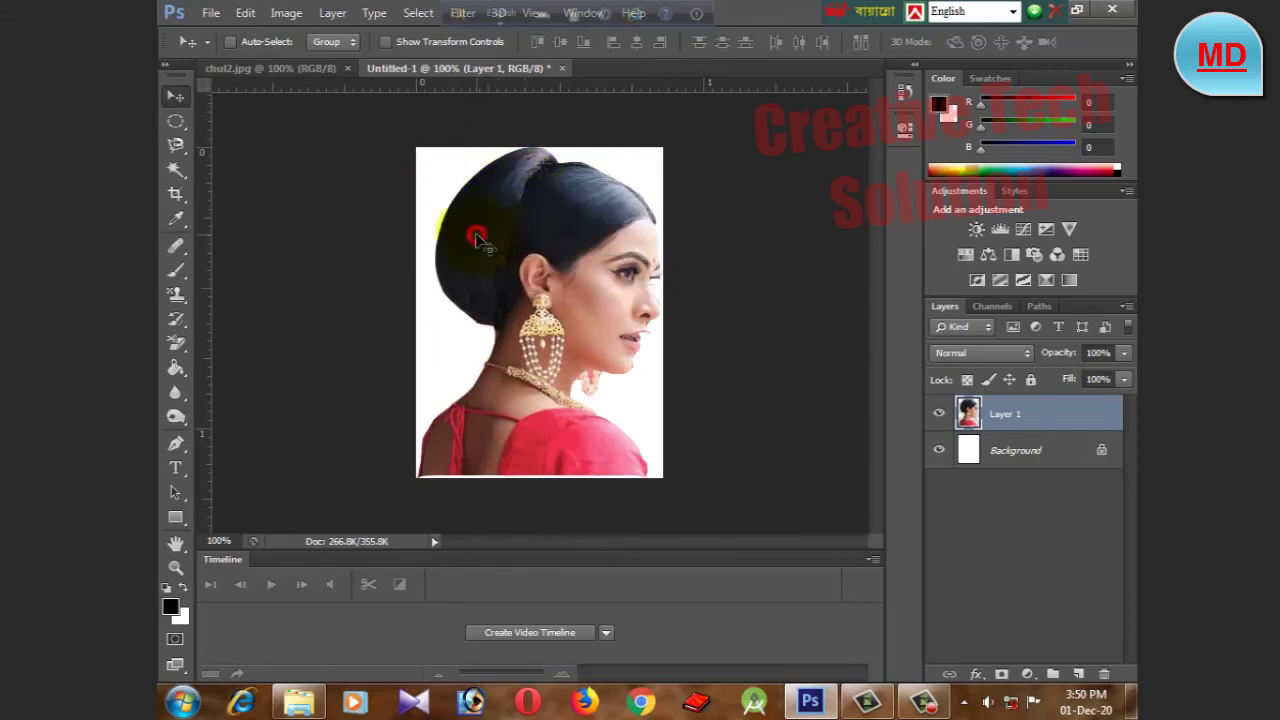
left_click(245, 13)
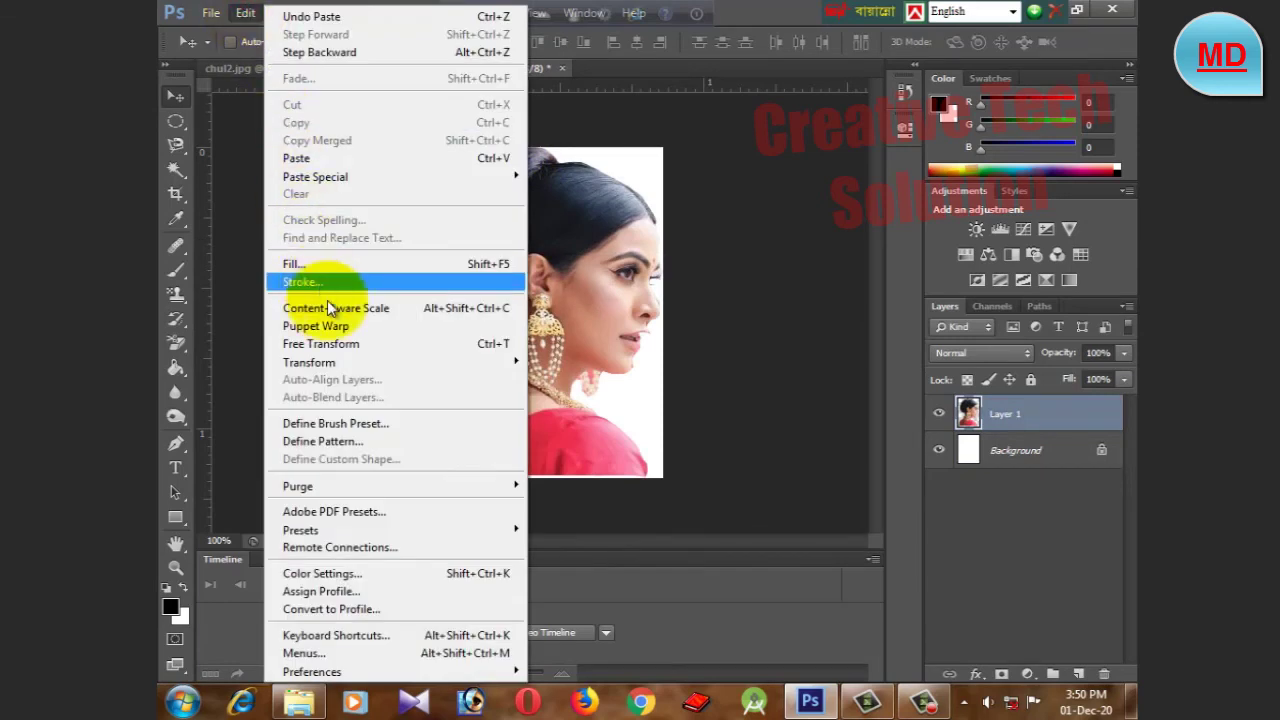
Step: Free Transform Layer 1 to scale the woman down and move her to the top of the page
left_click(480, 342)
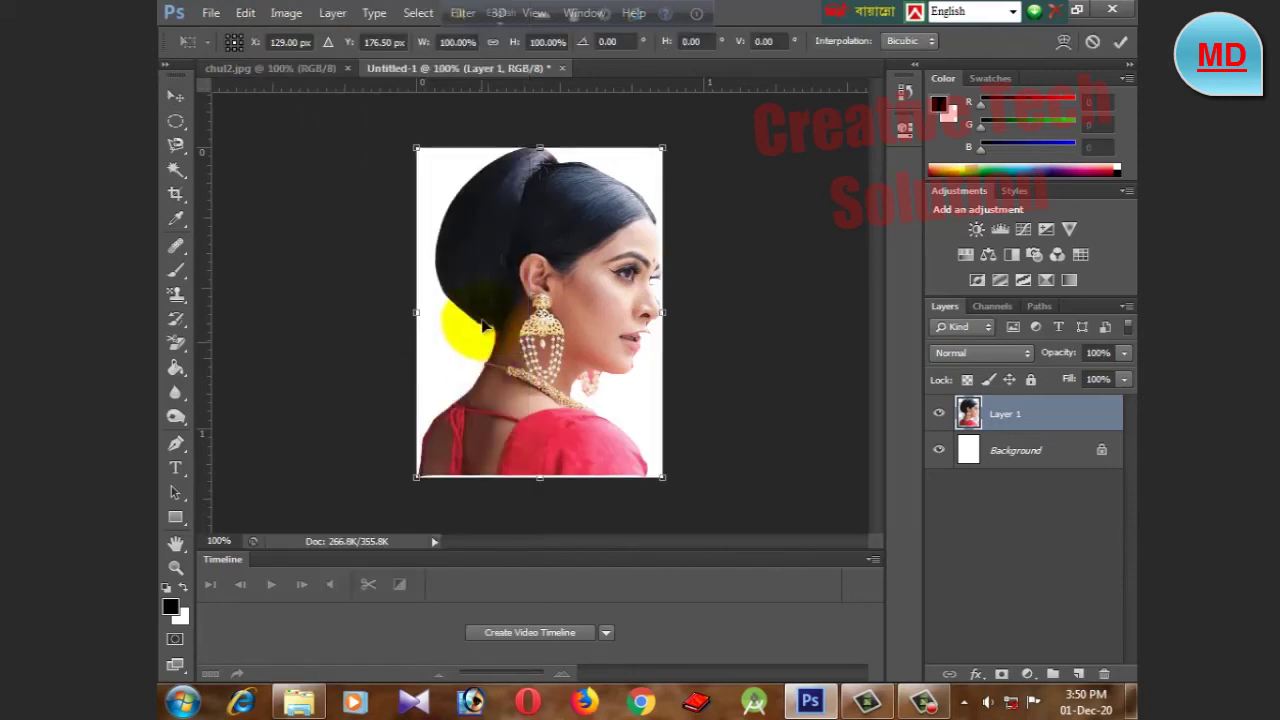
left_click_drag(417, 148, 523, 298)
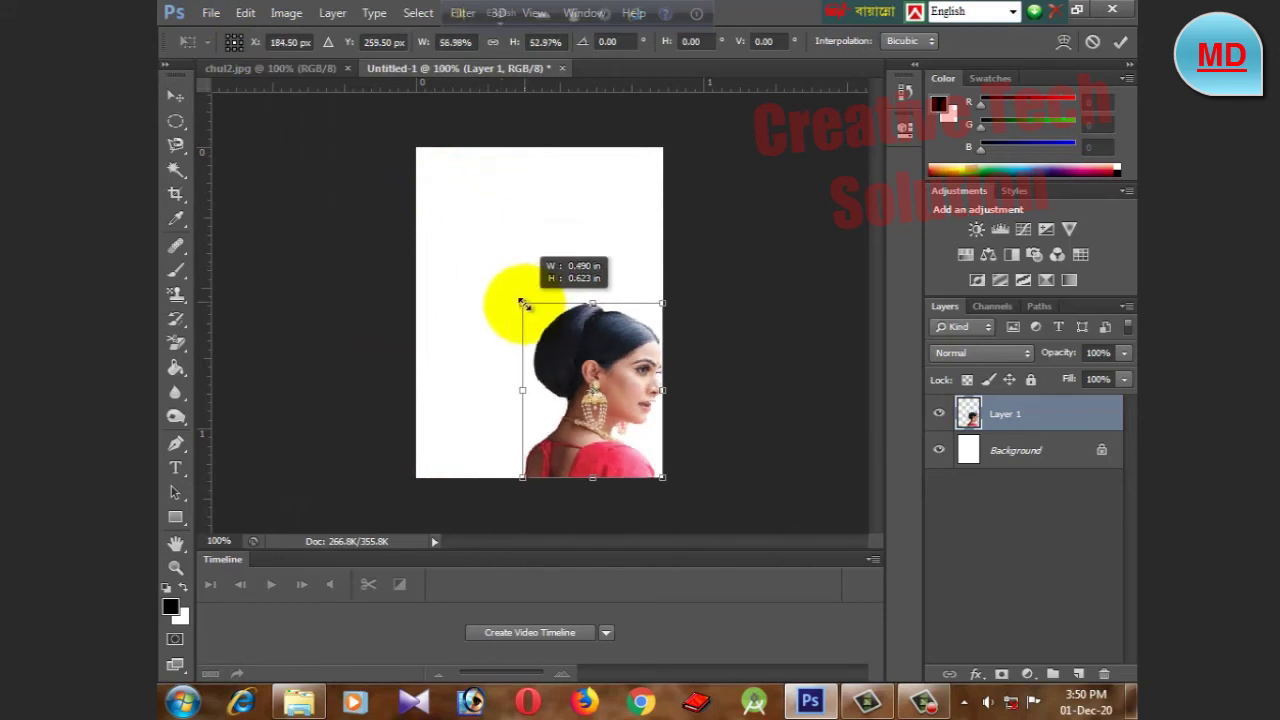
left_click_drag(600, 337, 525, 264)
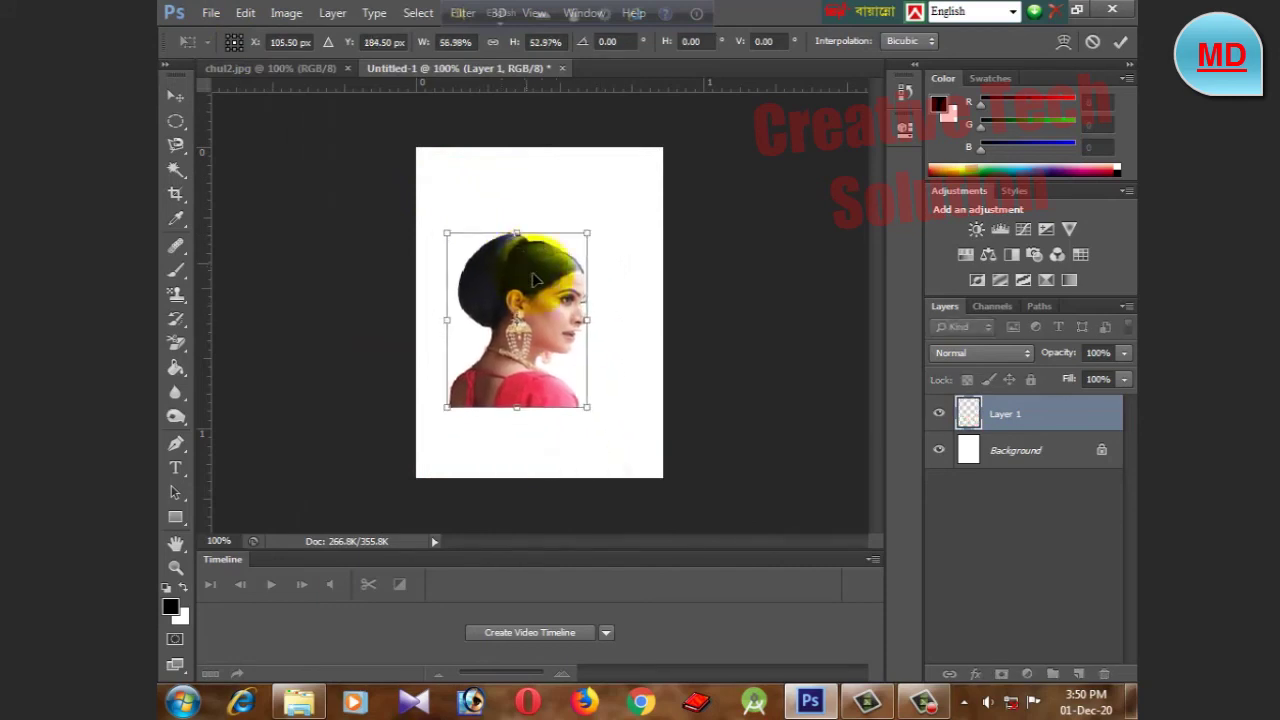
mouse_move(591, 319)
left_mouse_down()
mouse_move(607, 318)
mouse_move(592, 321)
left_mouse_up()
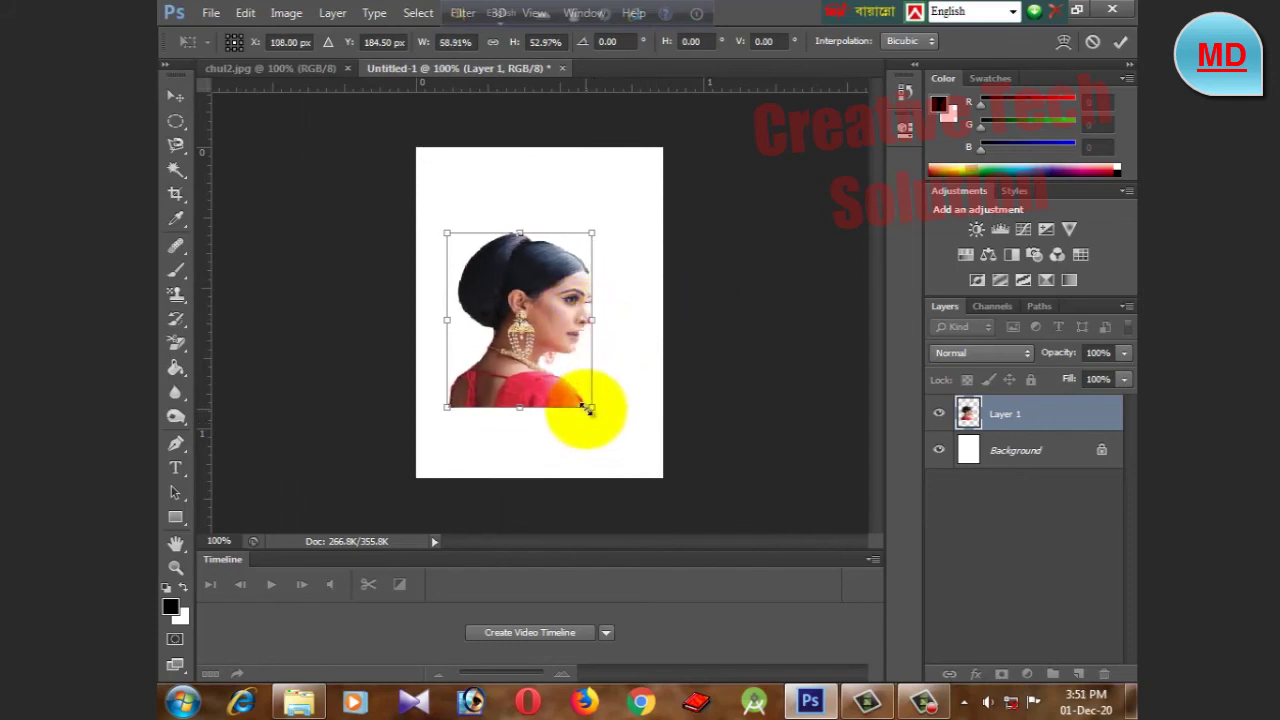
mouse_move(592, 407)
left_mouse_down()
mouse_move(631, 419)
mouse_move(489, 296)
mouse_move(640, 420)
mouse_move(651, 447)
mouse_move(618, 420)
mouse_move(628, 436)
left_mouse_up()
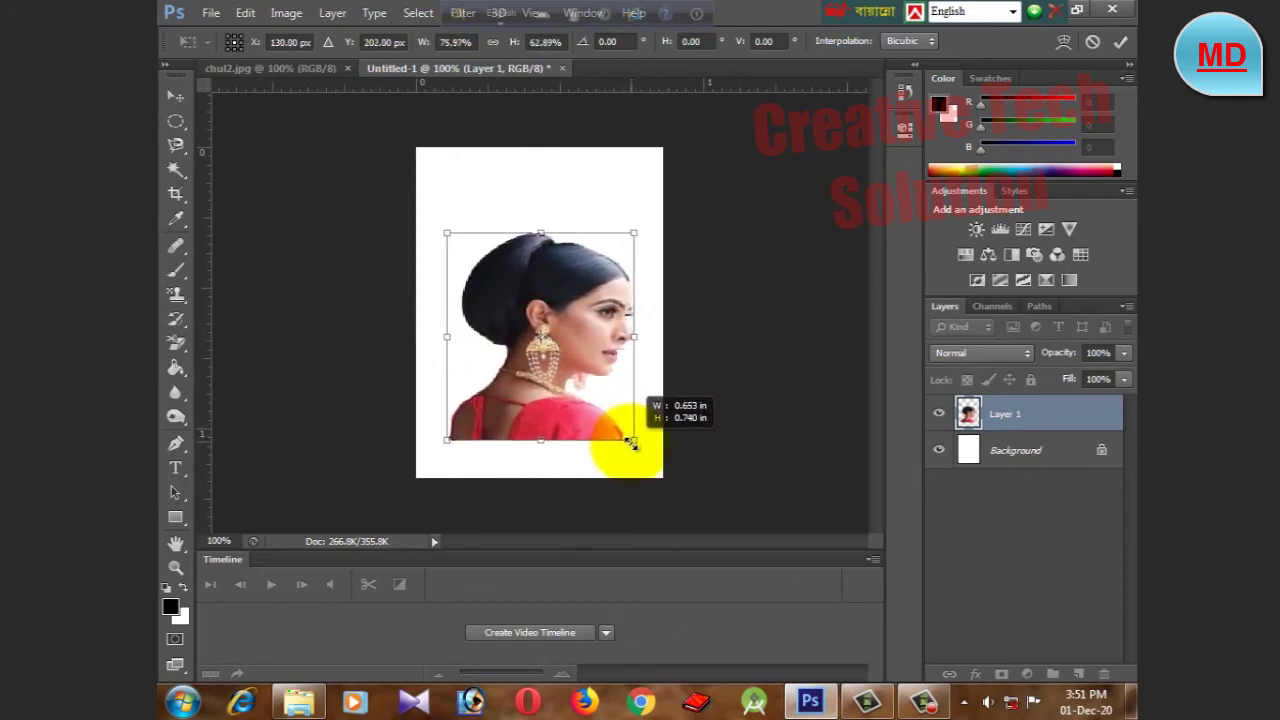
left_click_drag(628, 436, 633, 446)
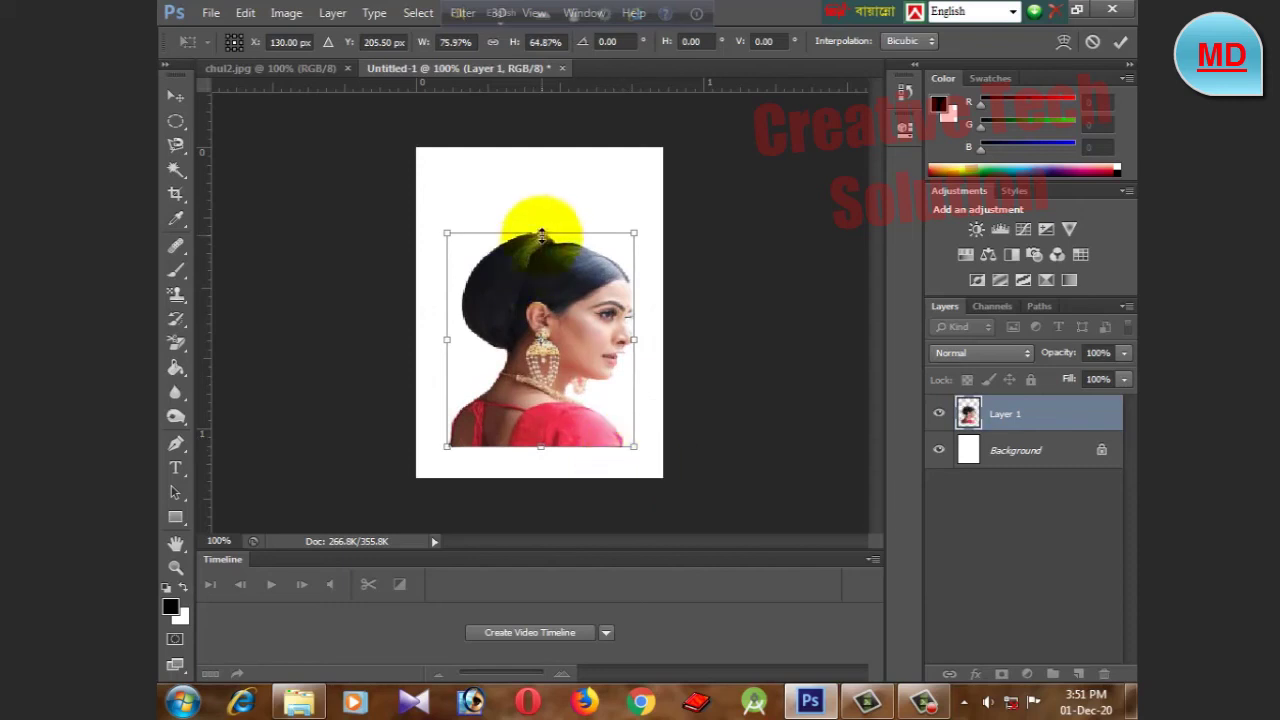
mouse_move(540, 234)
left_mouse_down()
mouse_move(541, 190)
mouse_move(541, 233)
left_mouse_up()
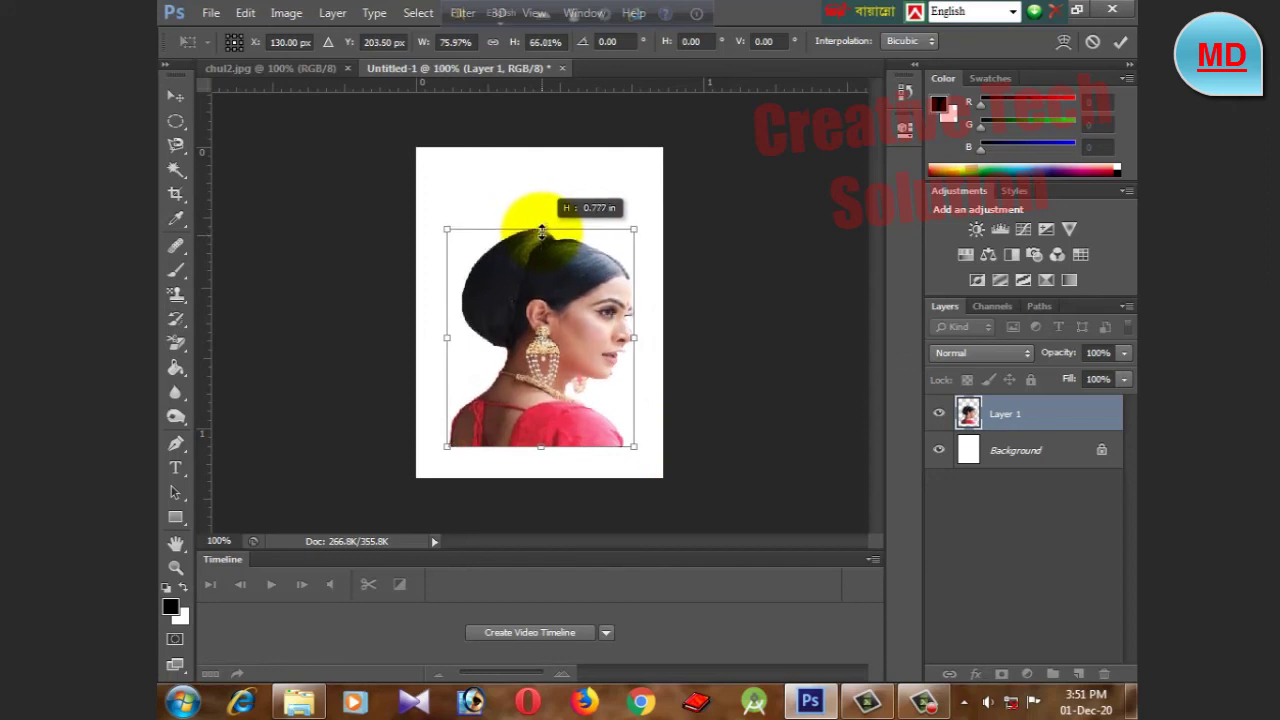
left_click_drag(541, 234, 541, 231)
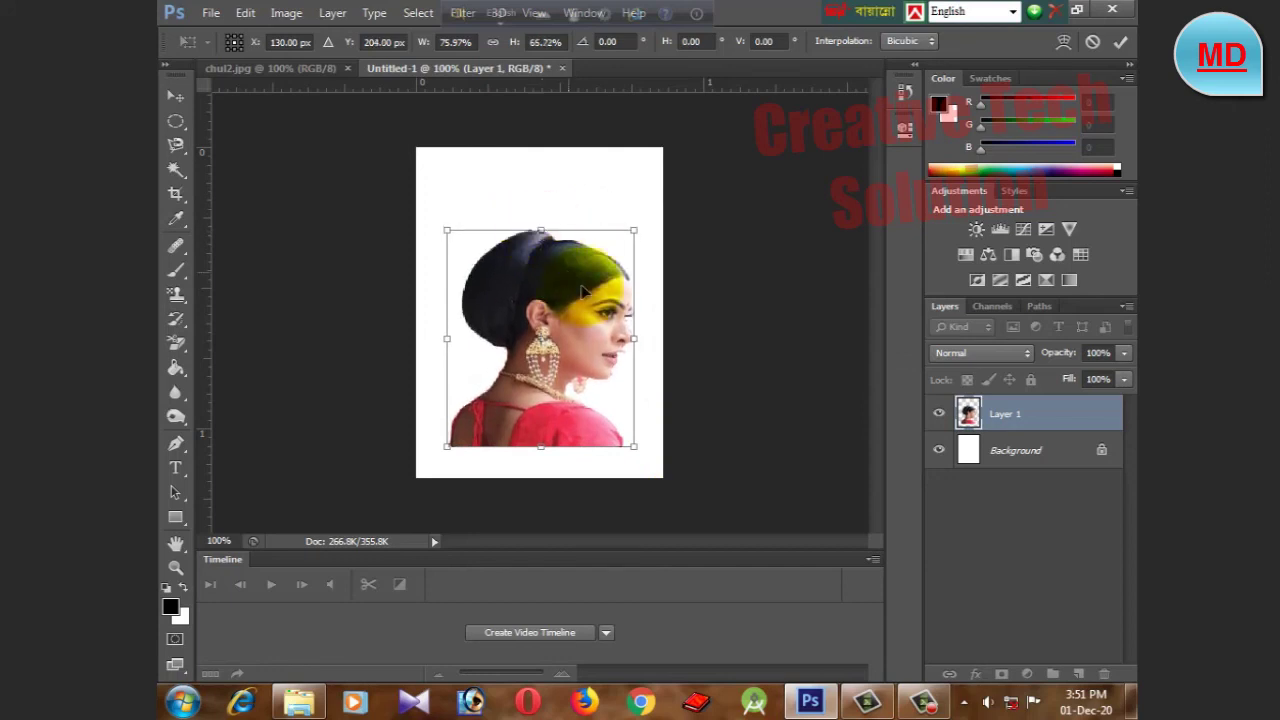
double_click(582, 289)
mouse_move(576, 318)
left_mouse_down()
mouse_move(565, 250)
mouse_move(566, 270)
left_mouse_up()
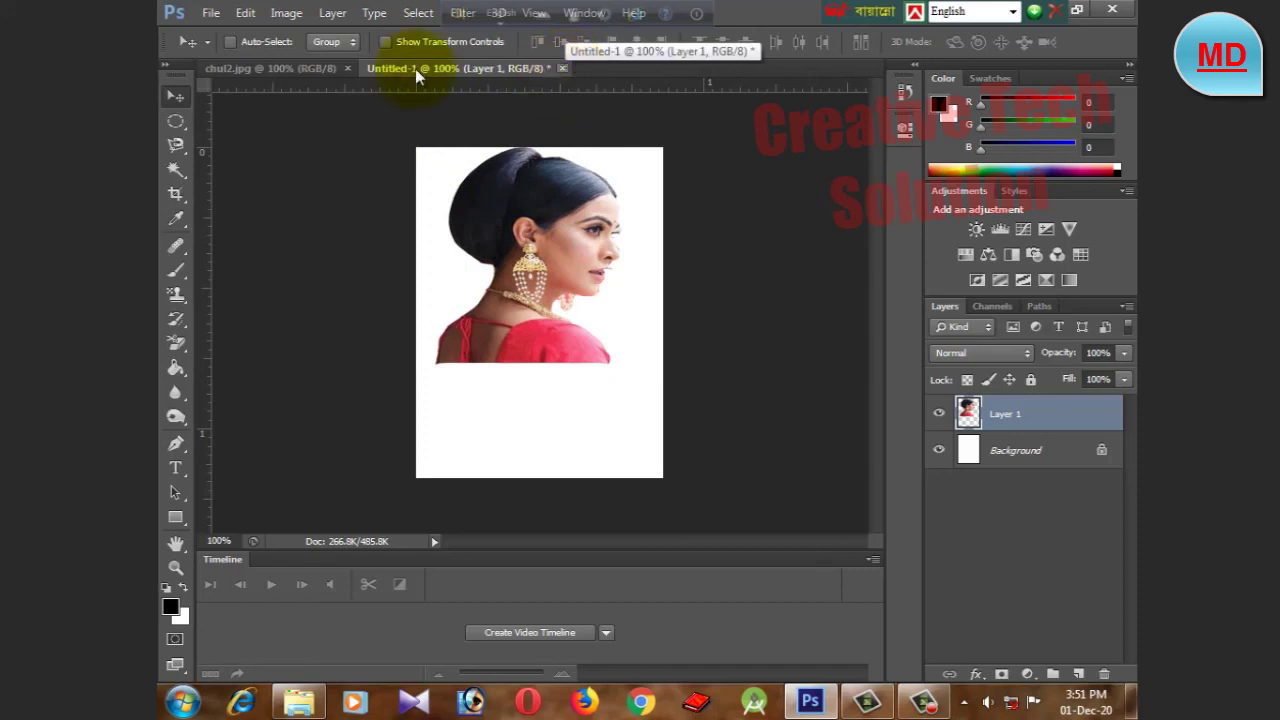
left_click(211, 14)
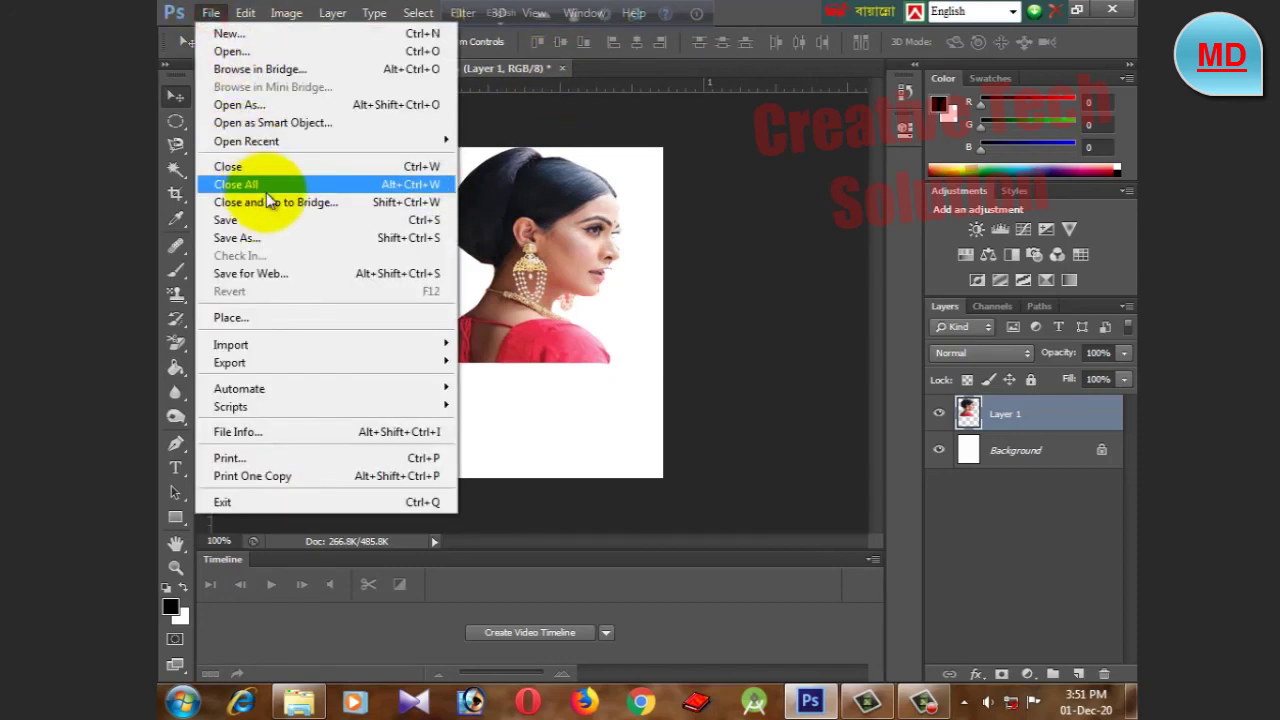
left_click(255, 222)
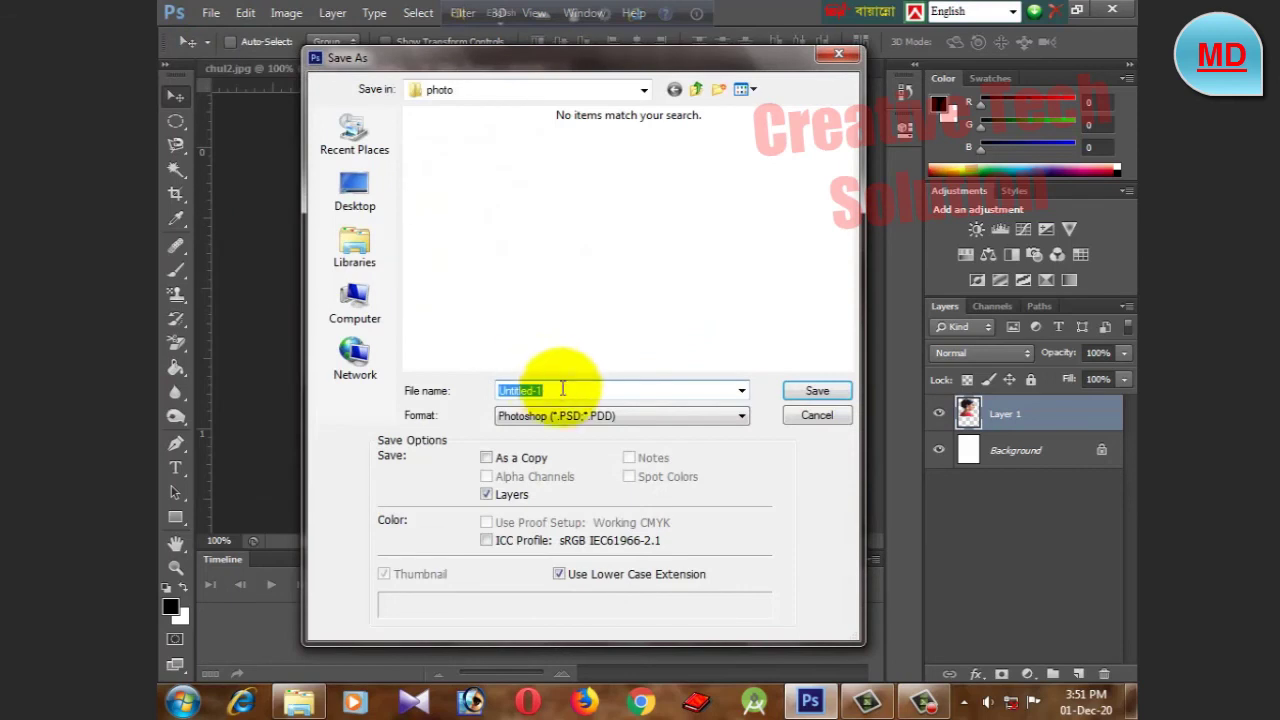
left_click(563, 419)
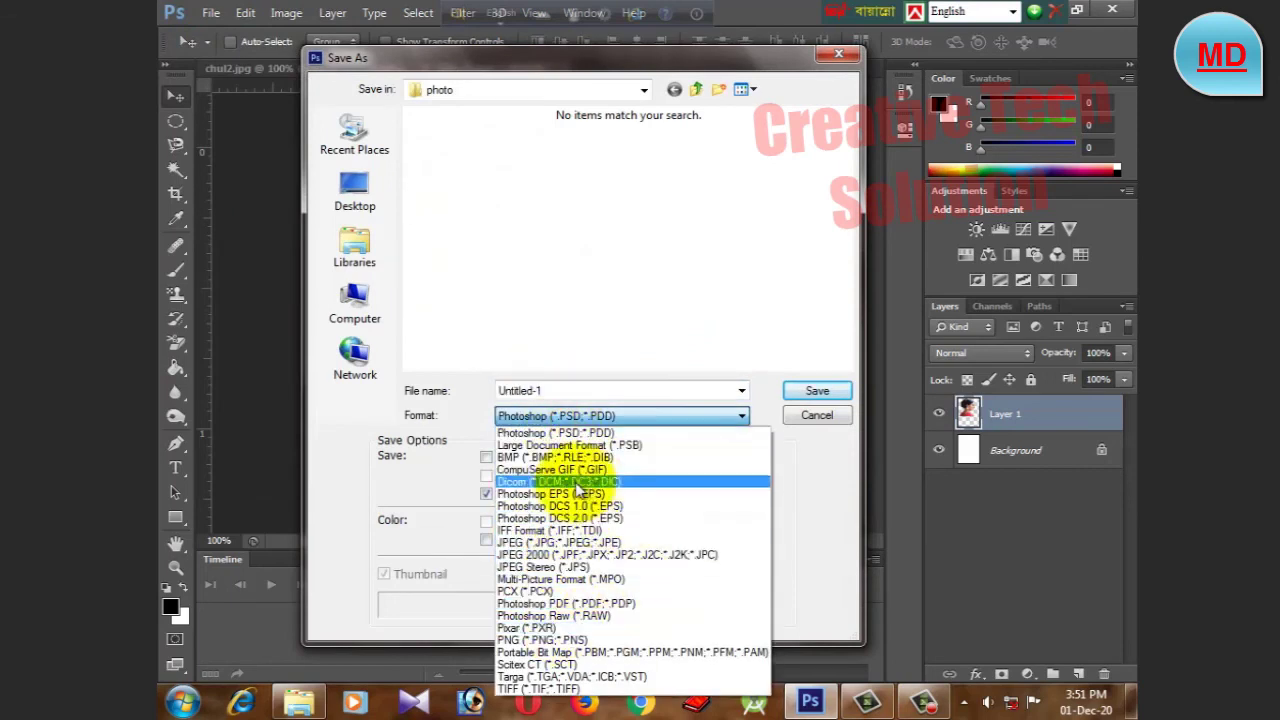
left_click(563, 543)
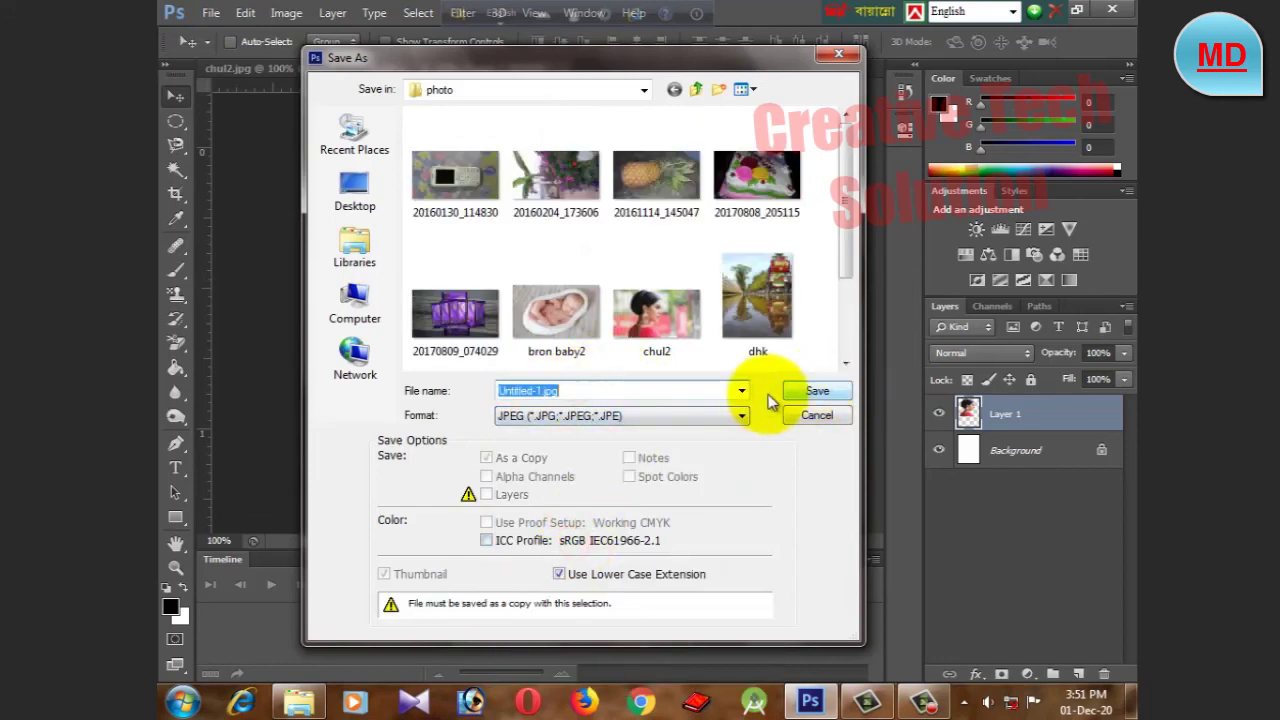
Step: Dismiss the save window, close Untitled-1 without saving, and close chul2.jpg
left_click(799, 418)
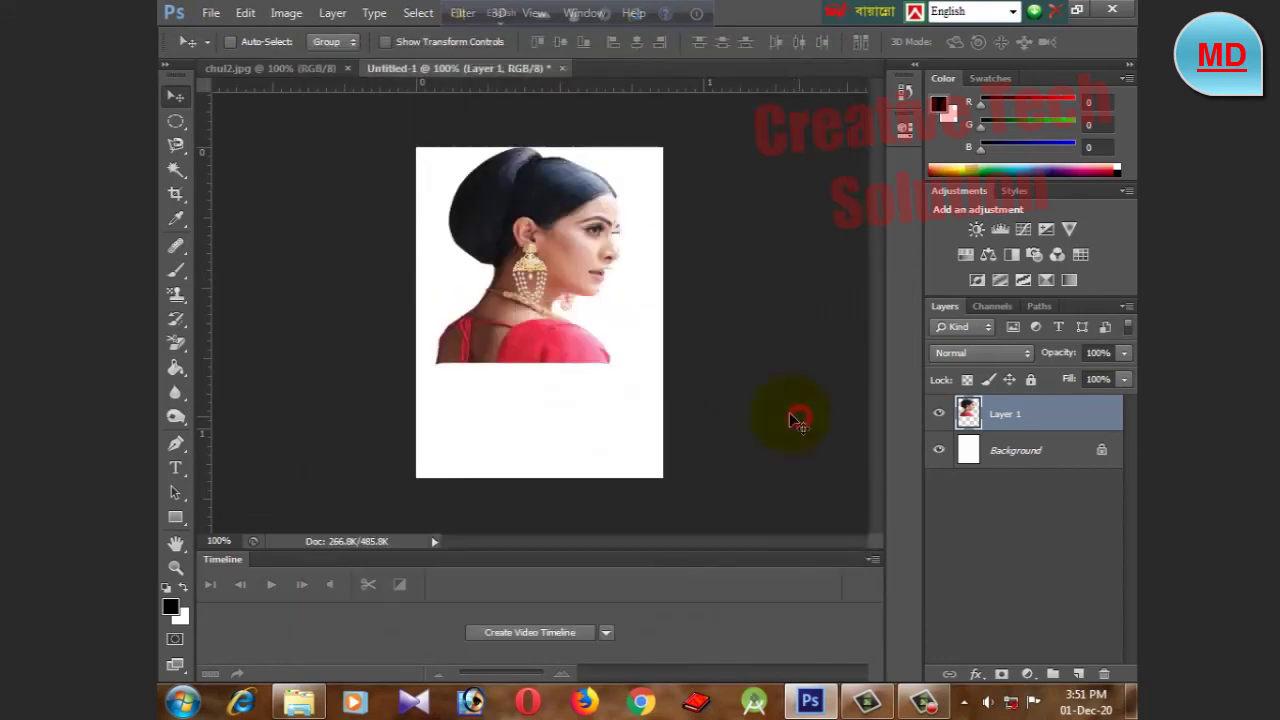
left_click(562, 68)
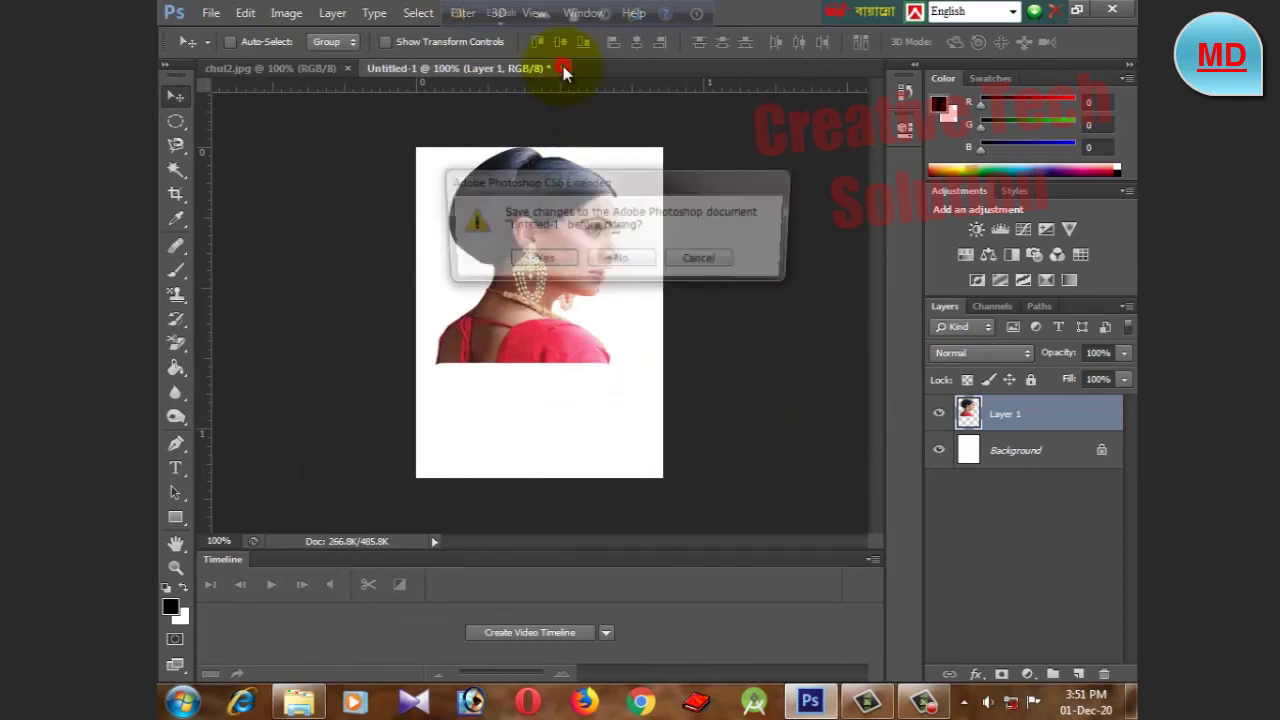
left_click(624, 259)
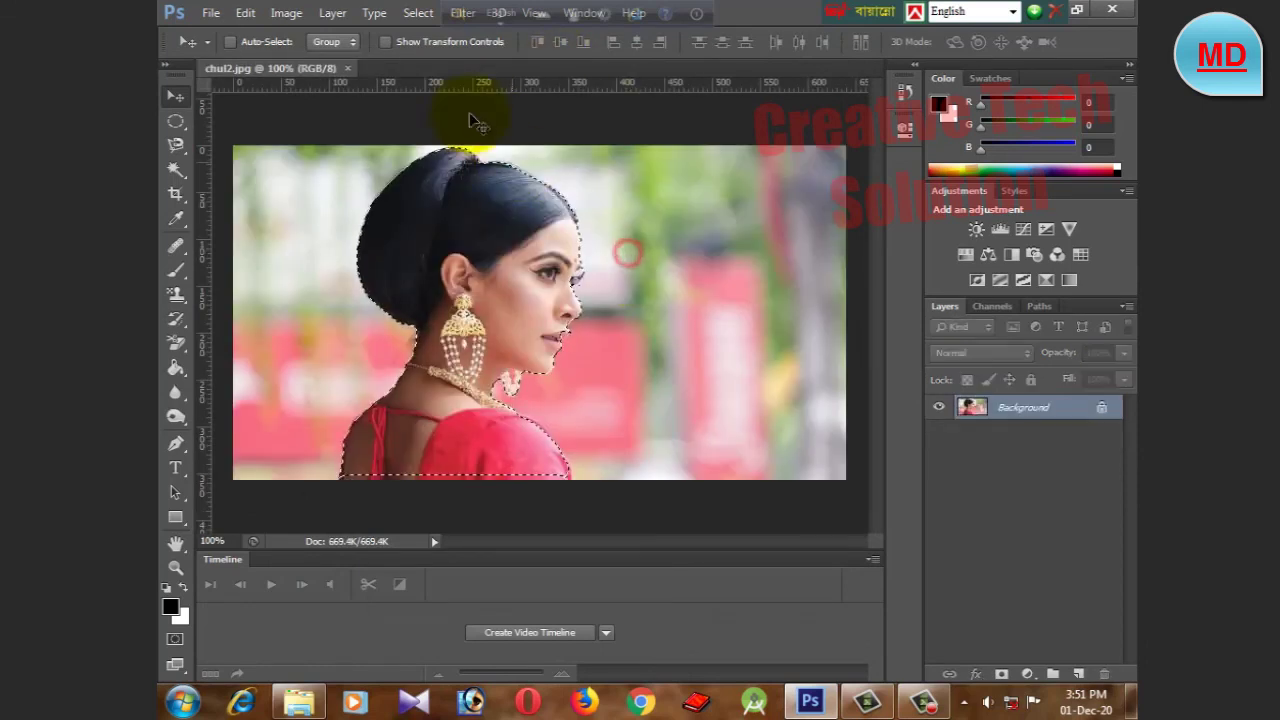
left_click(349, 67)
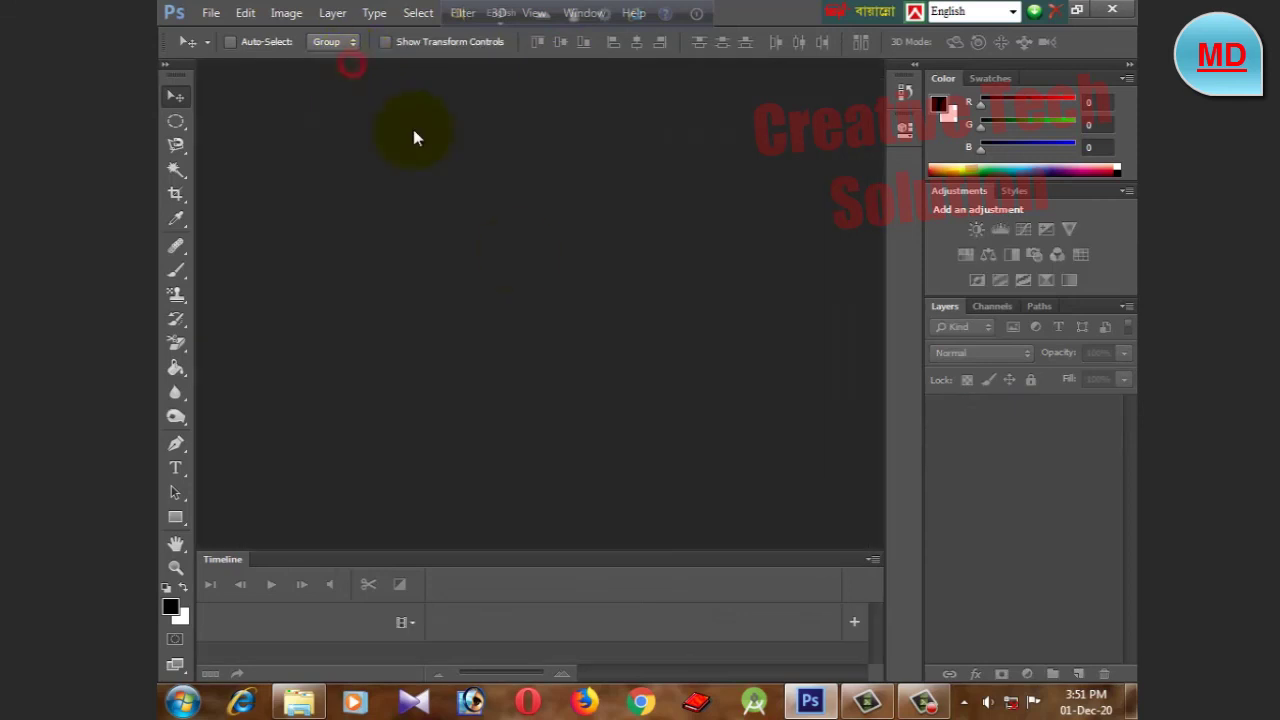